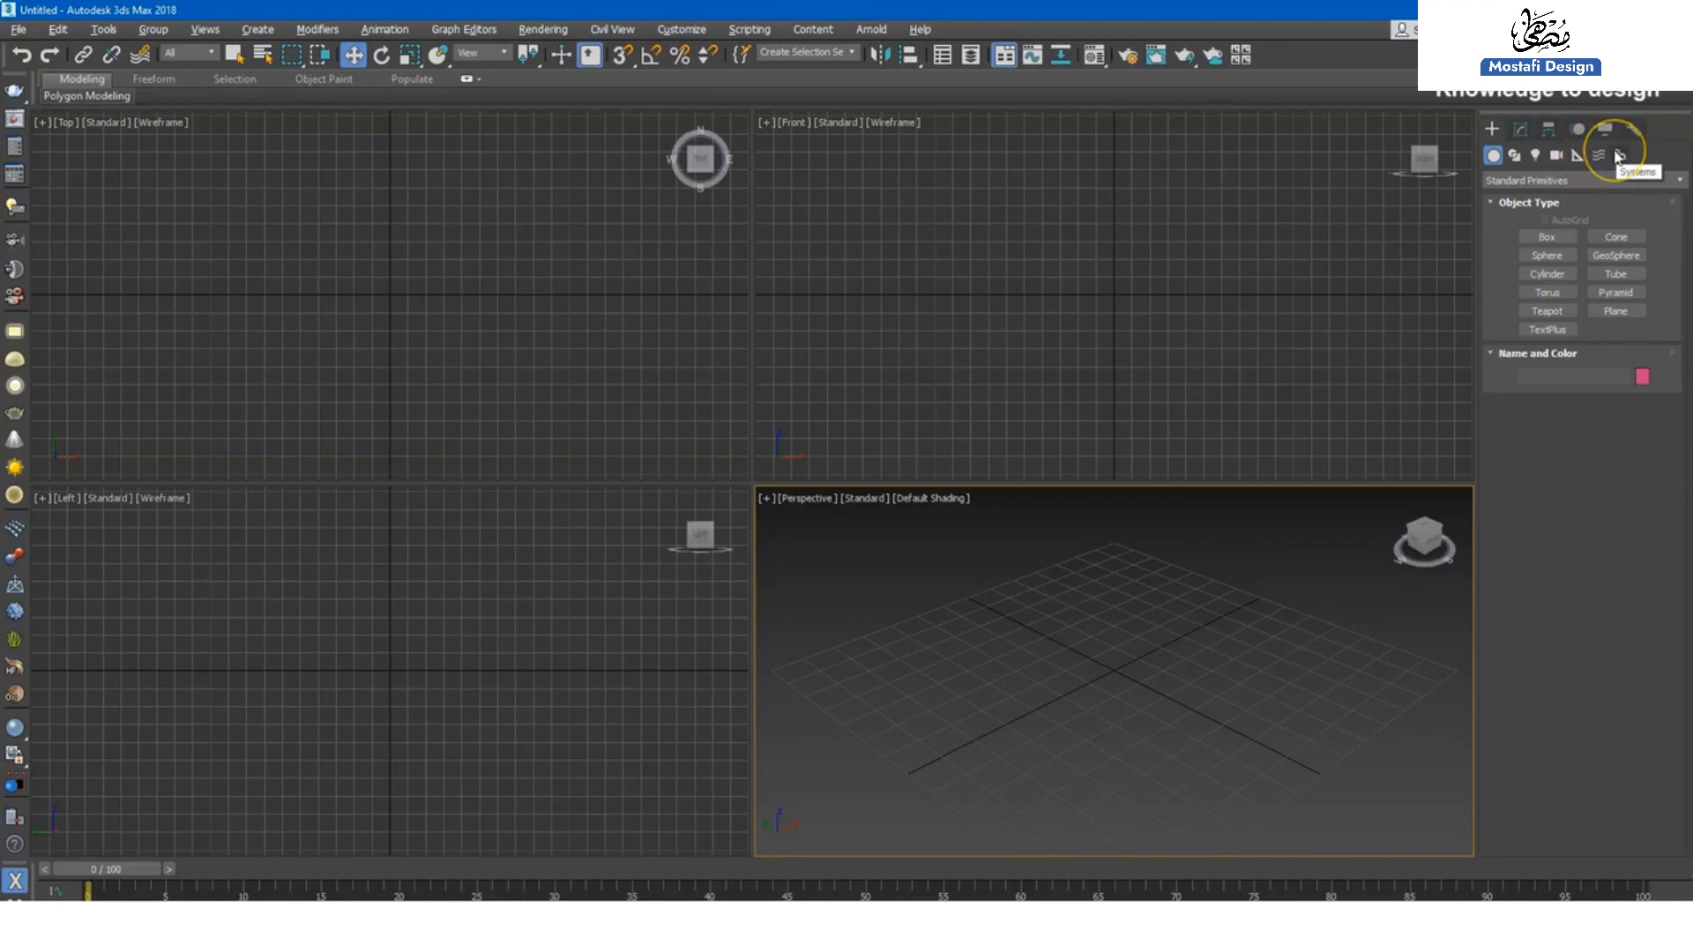
pyautogui.click(1560, 182)
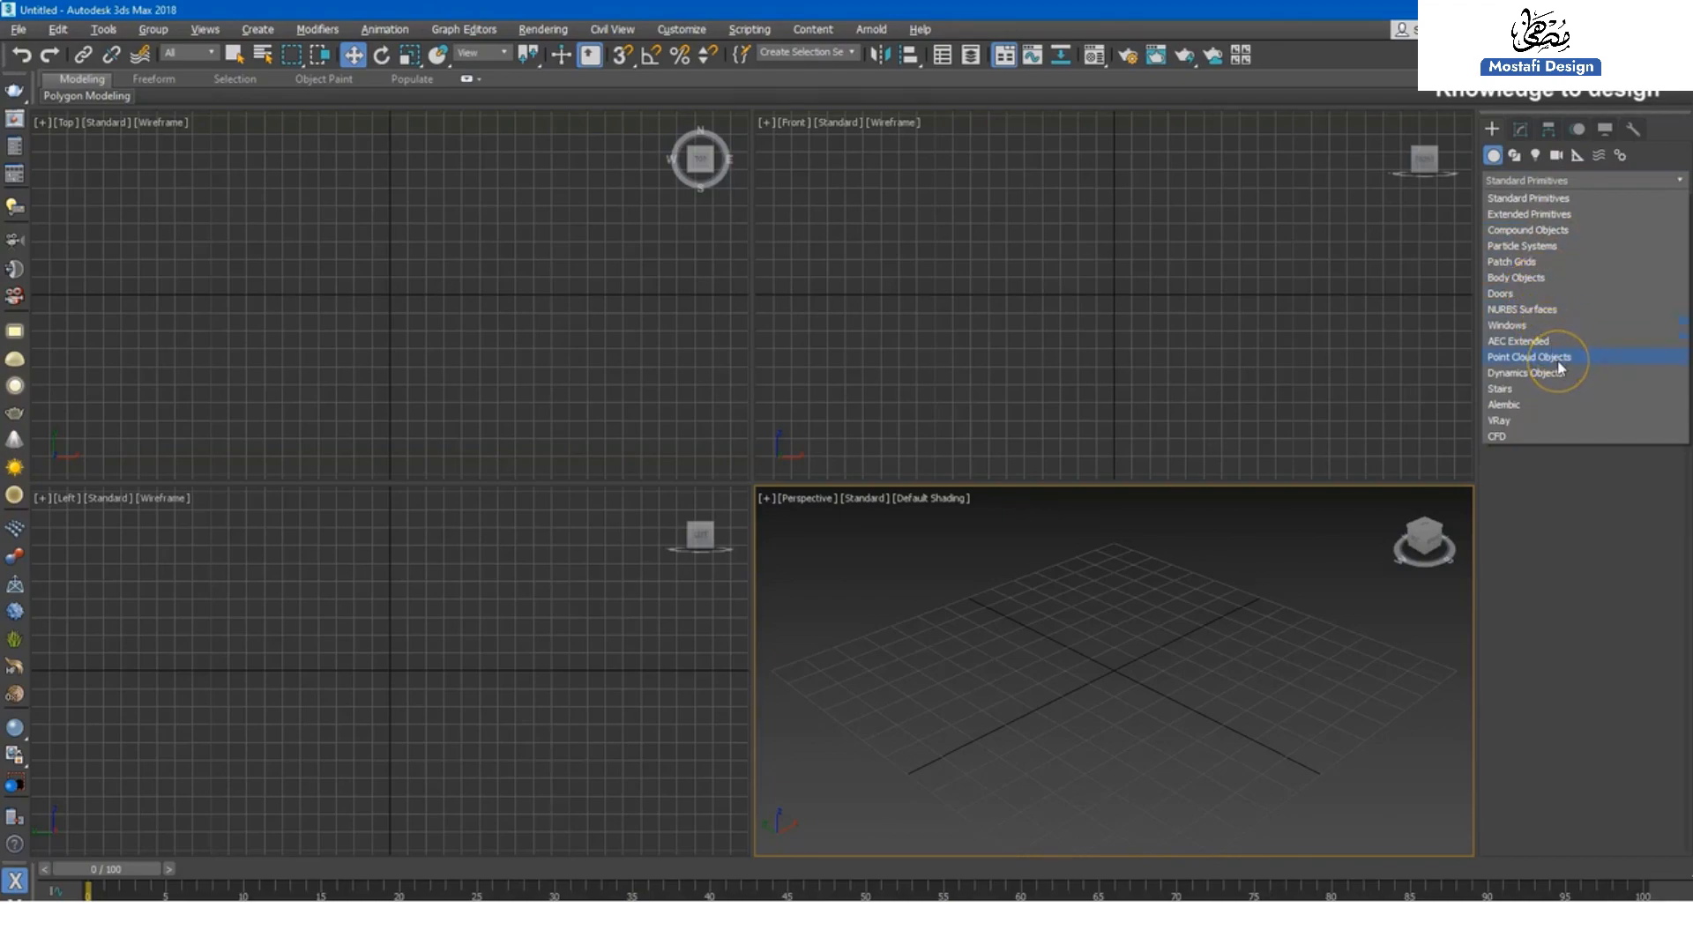
pyautogui.click(1603, 377)
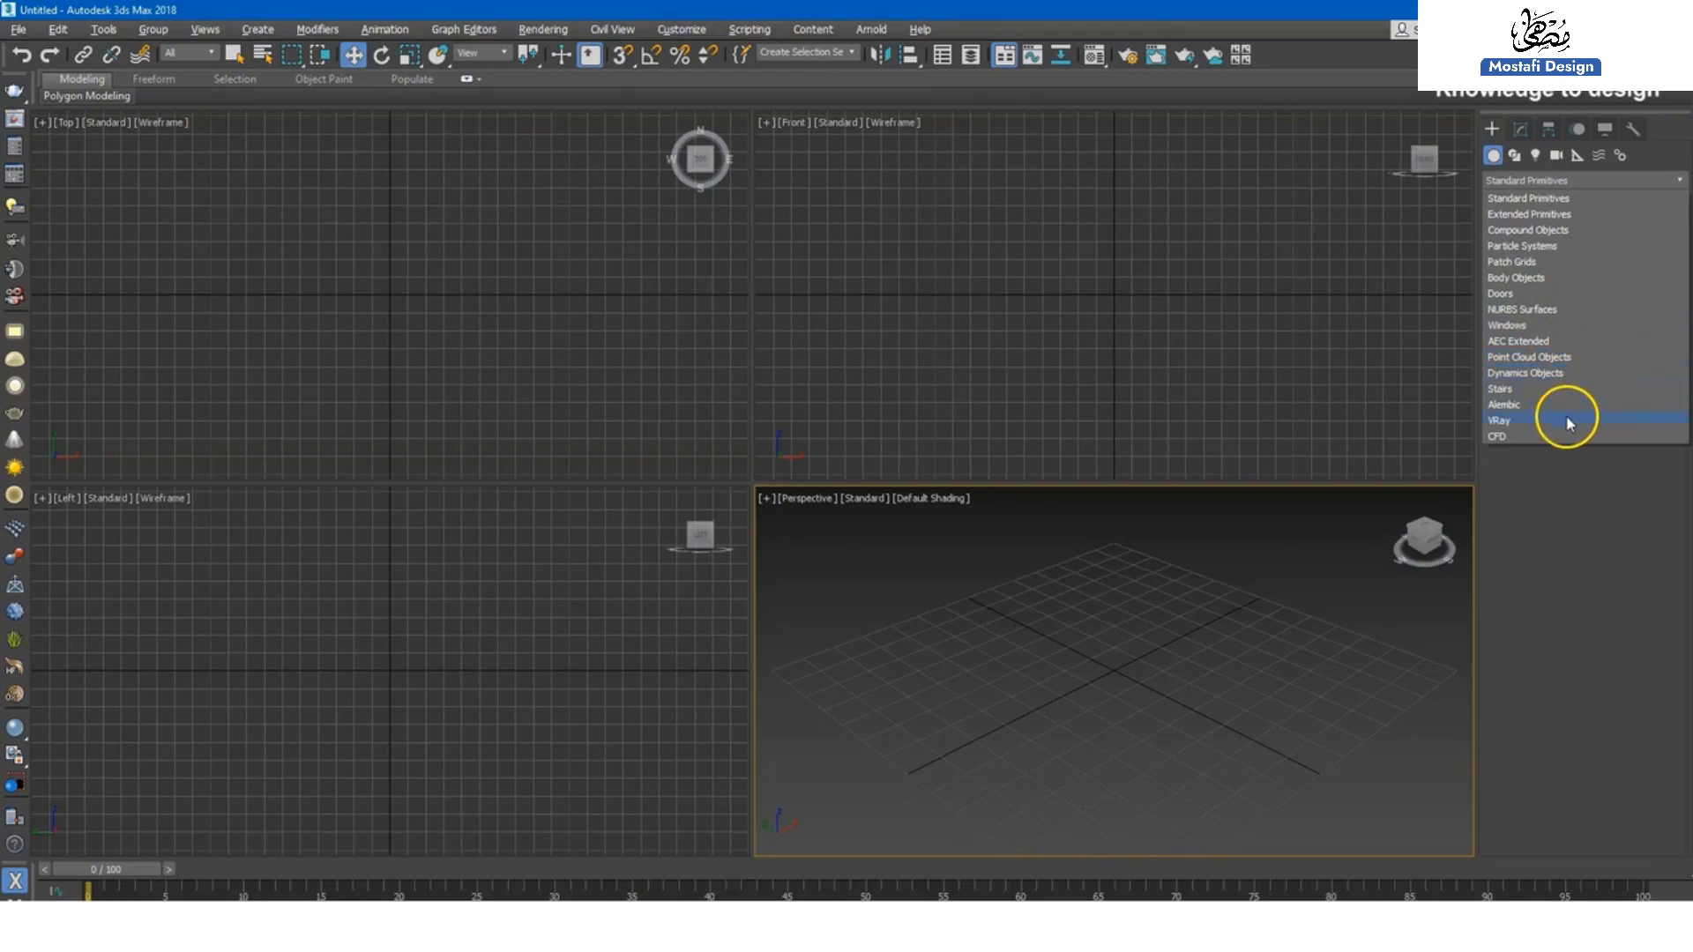
pyautogui.click(1526, 181)
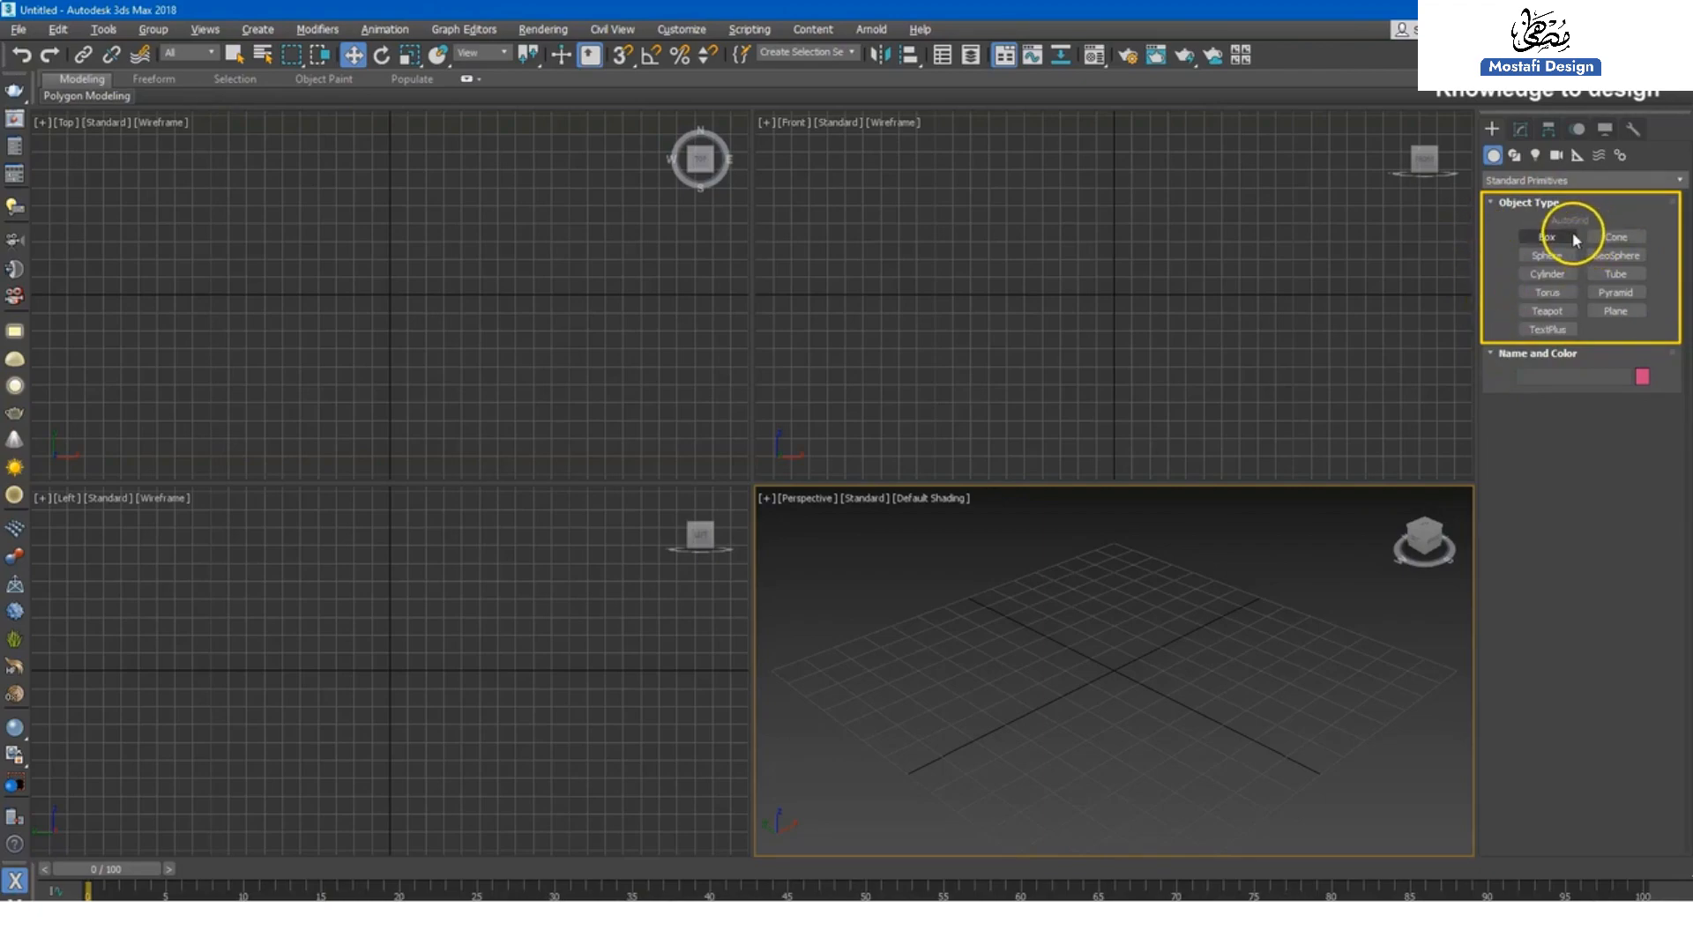
pyautogui.click(1563, 256)
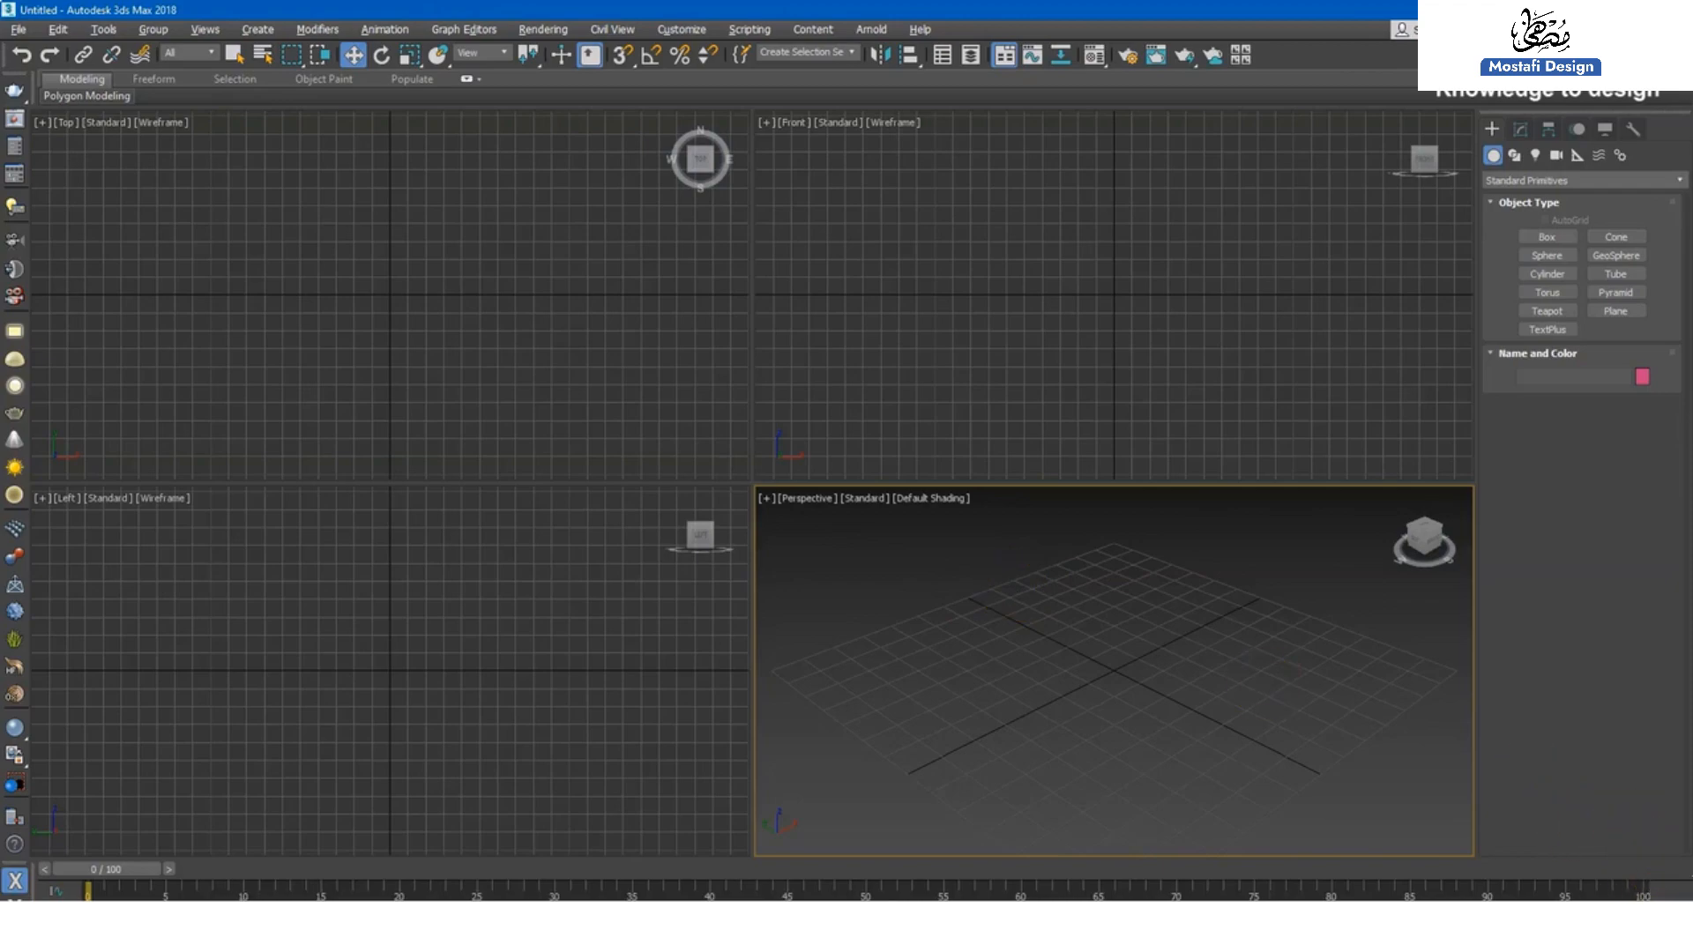
# - Maximize the Perspective viewport and create a box about 6'7" long, 9'0" wide and 4'7" high
pyautogui.hotkey('alt', 'w')
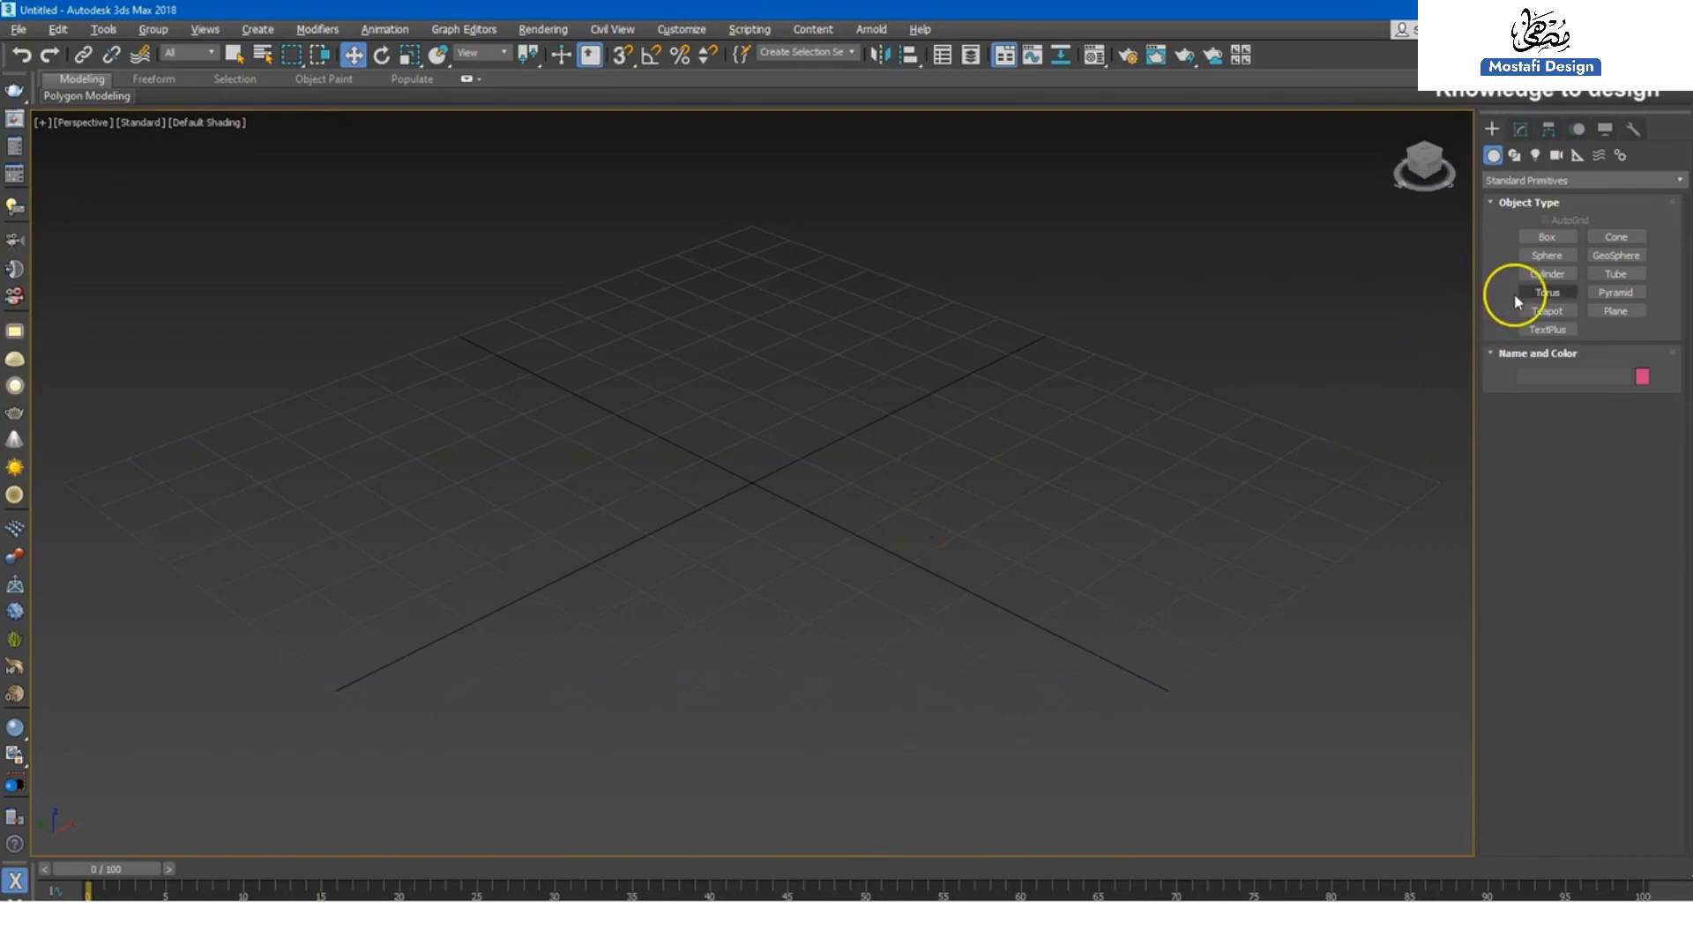
pyautogui.click(1552, 242)
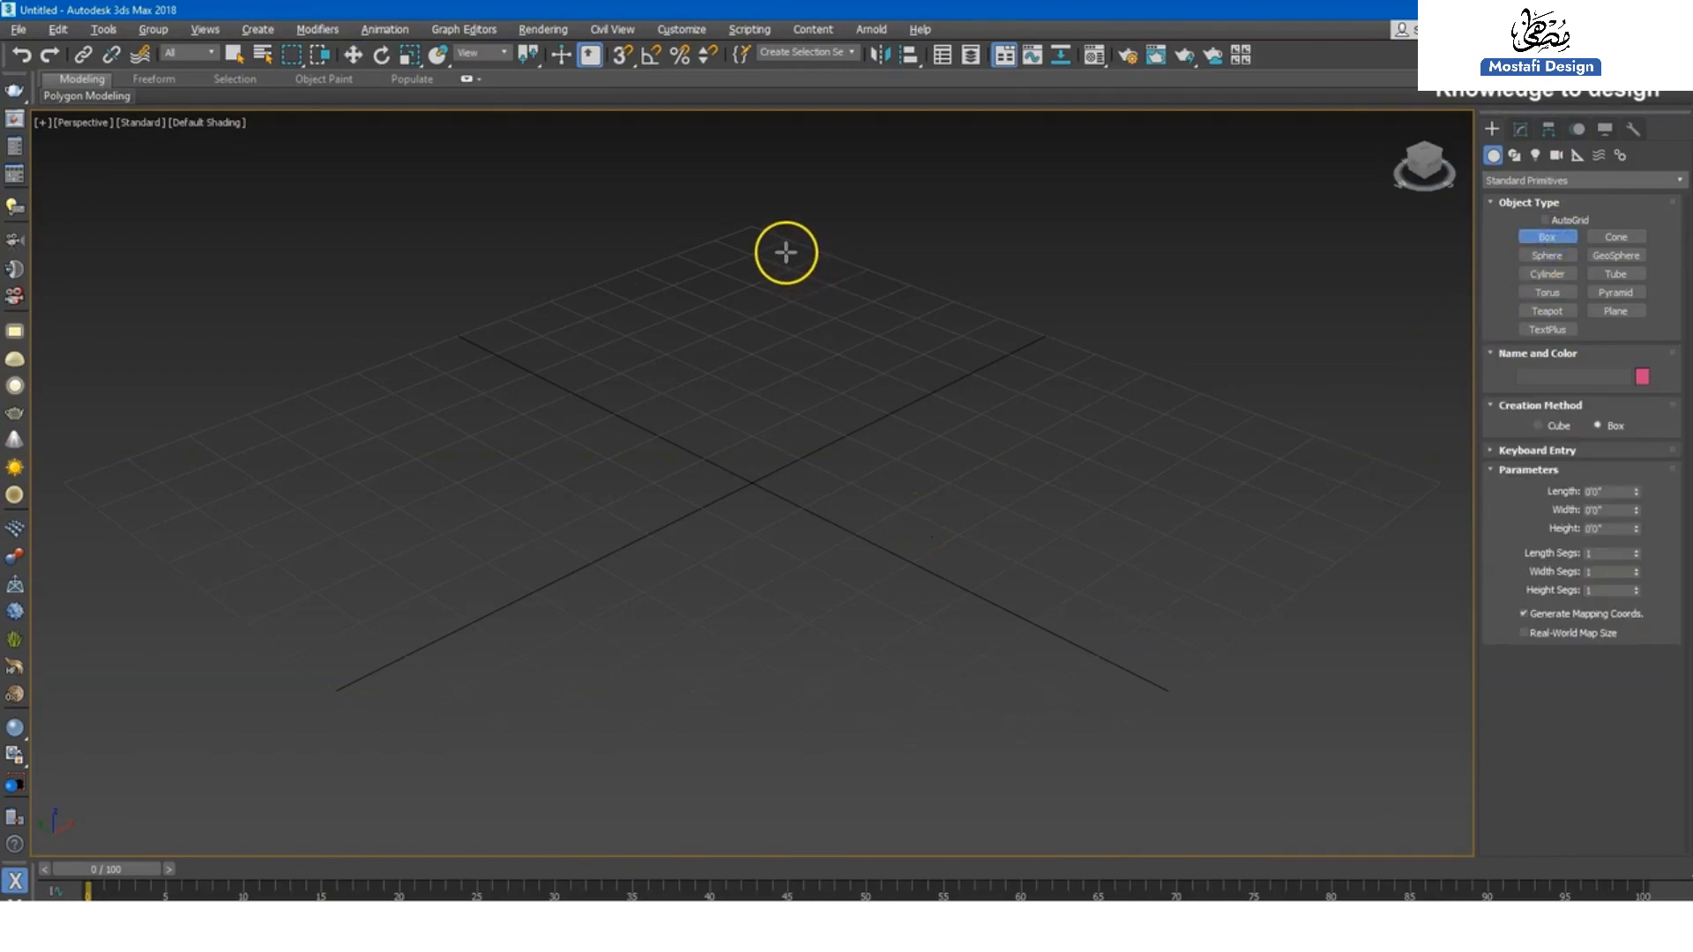
pyautogui.moveTo(786, 252); pyautogui.dragTo(640, 379)
pyautogui.click(642, 379)
pyautogui.scroll(-4, 719, 419)
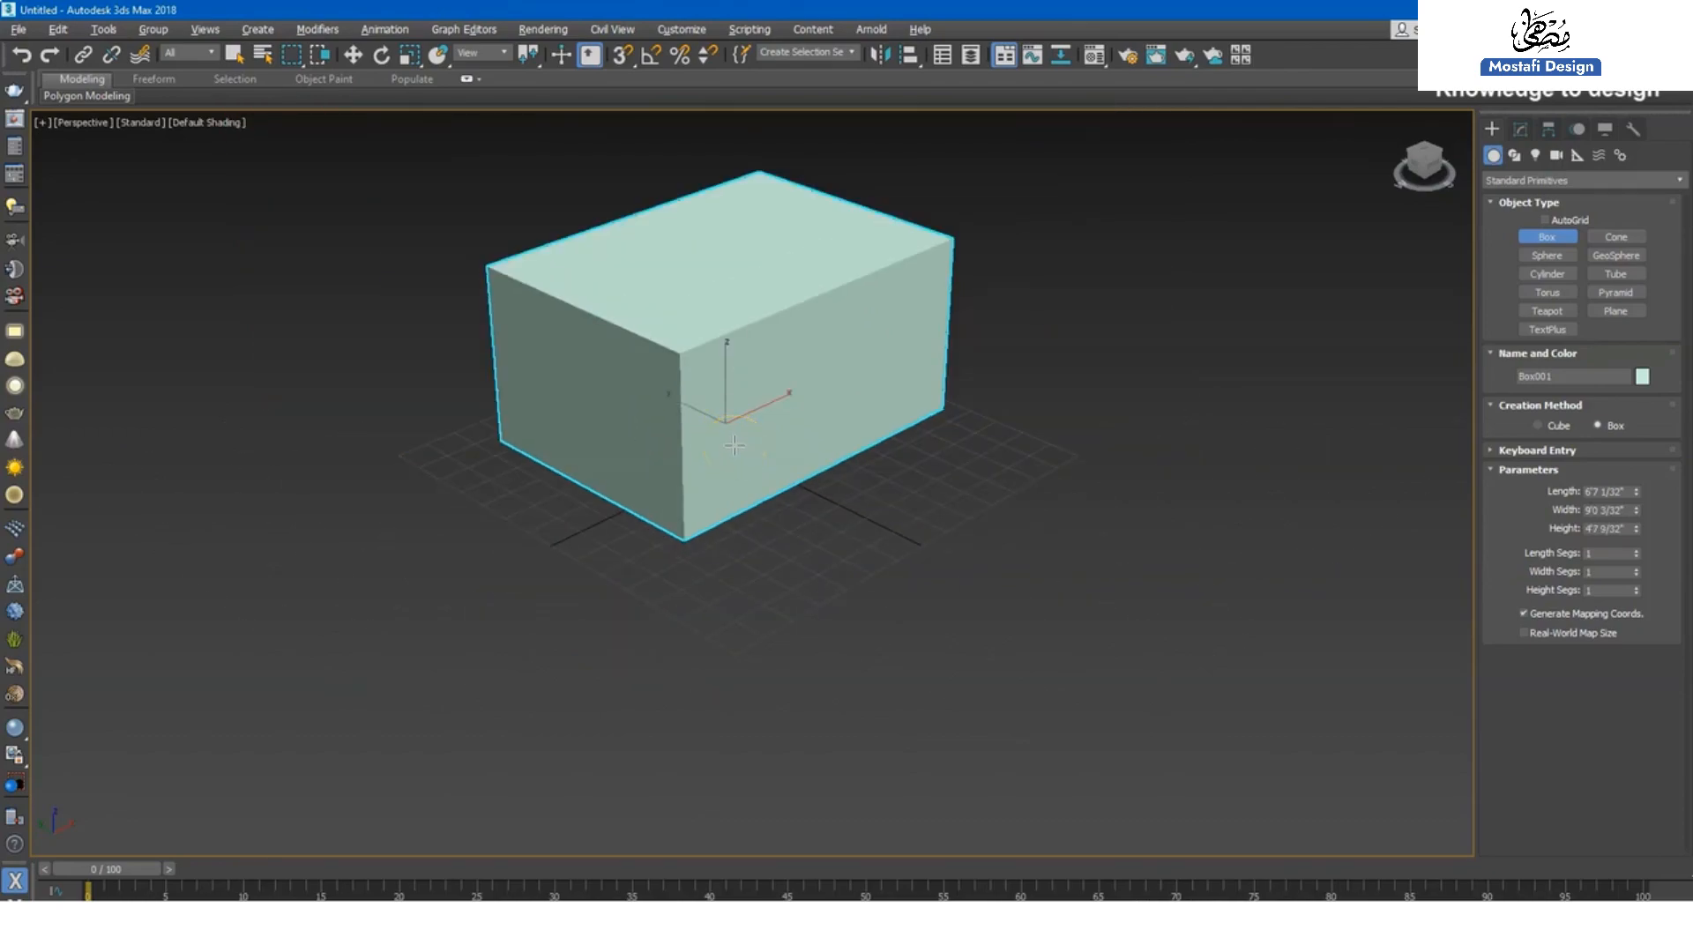
# - Create a sphere with a radius of about 3'5" beside the box
pyautogui.click(1548, 256)
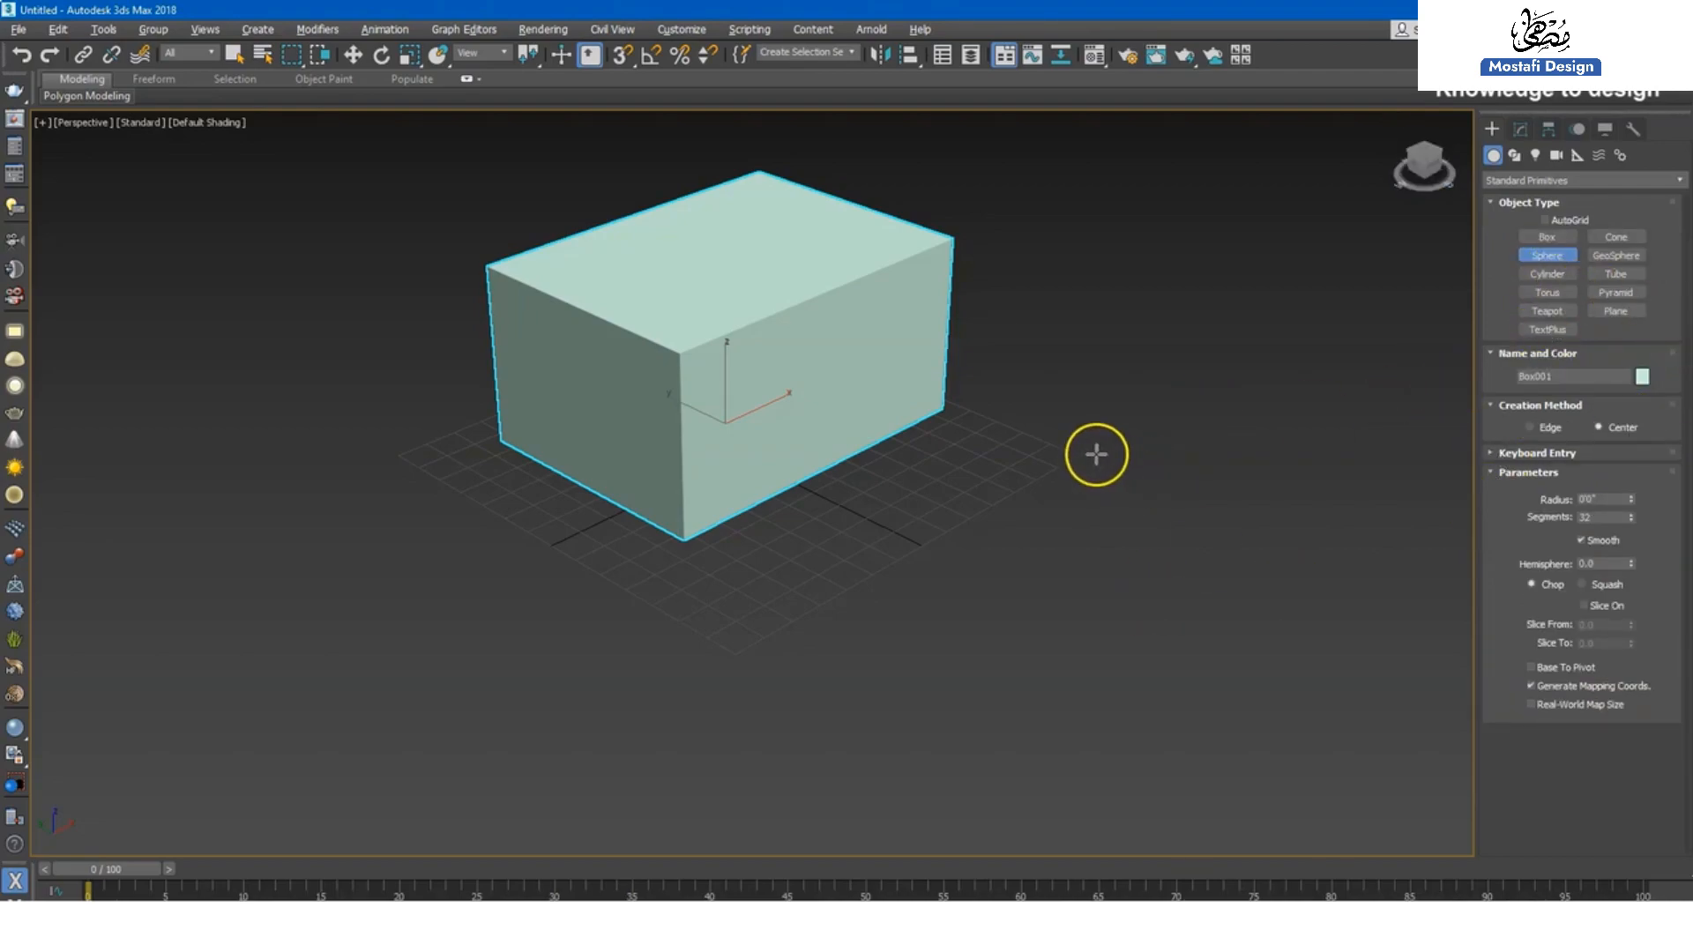
pyautogui.moveTo(1096, 457); pyautogui.dragTo(1104, 532)
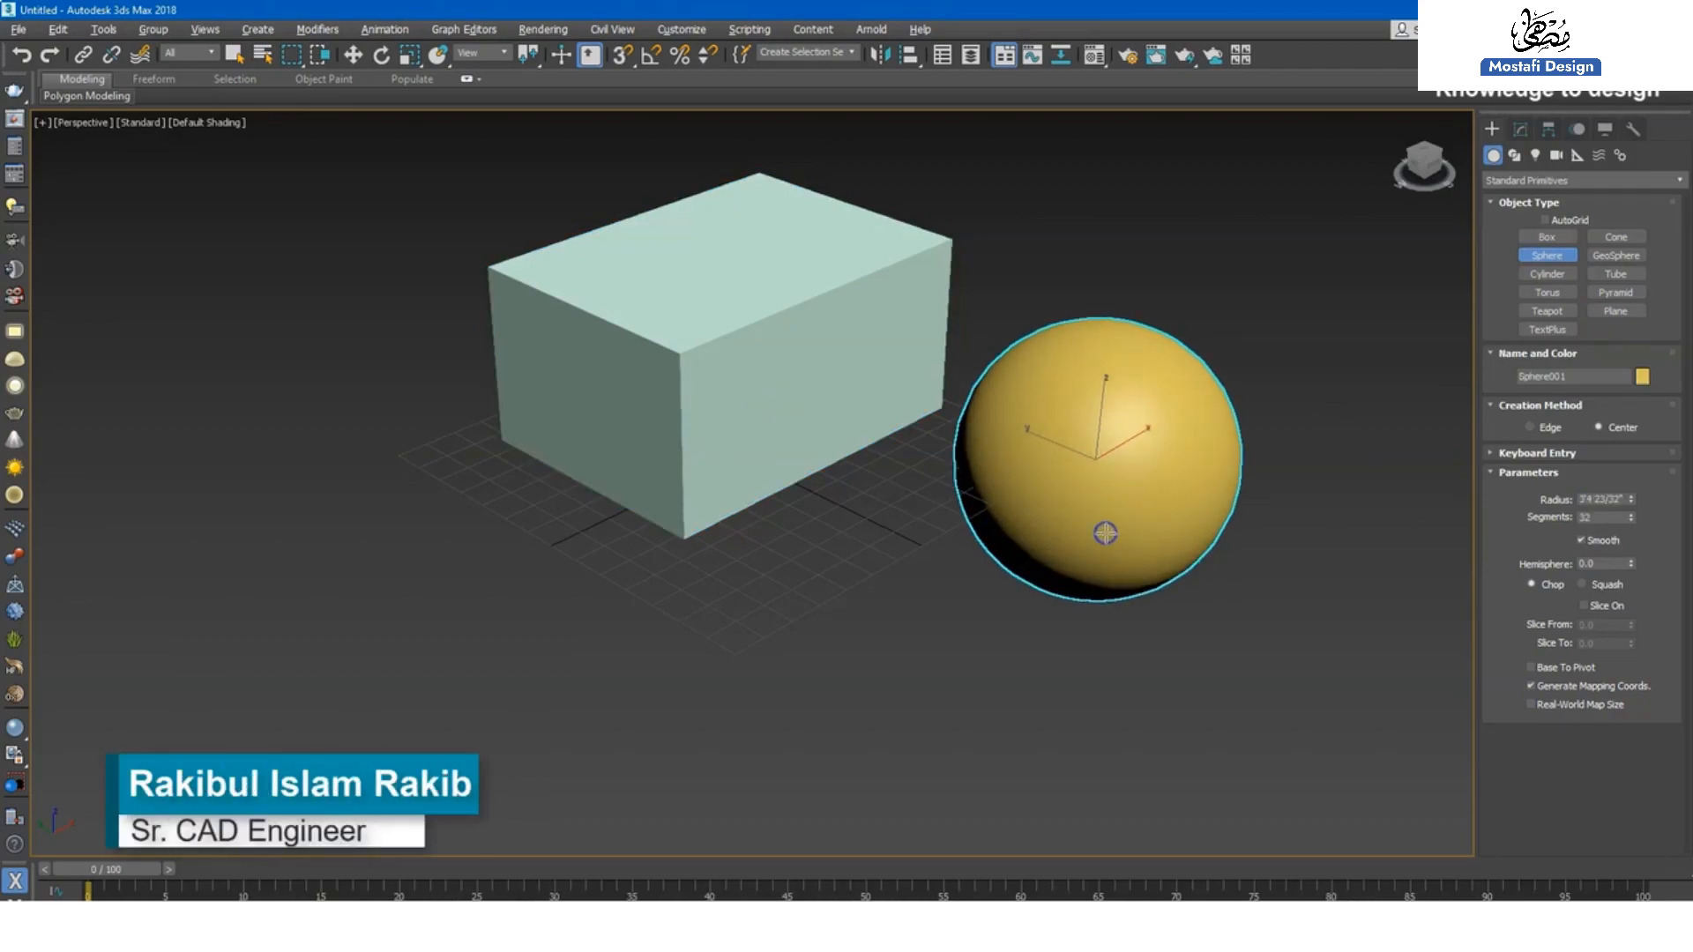
pyautogui.press('w')
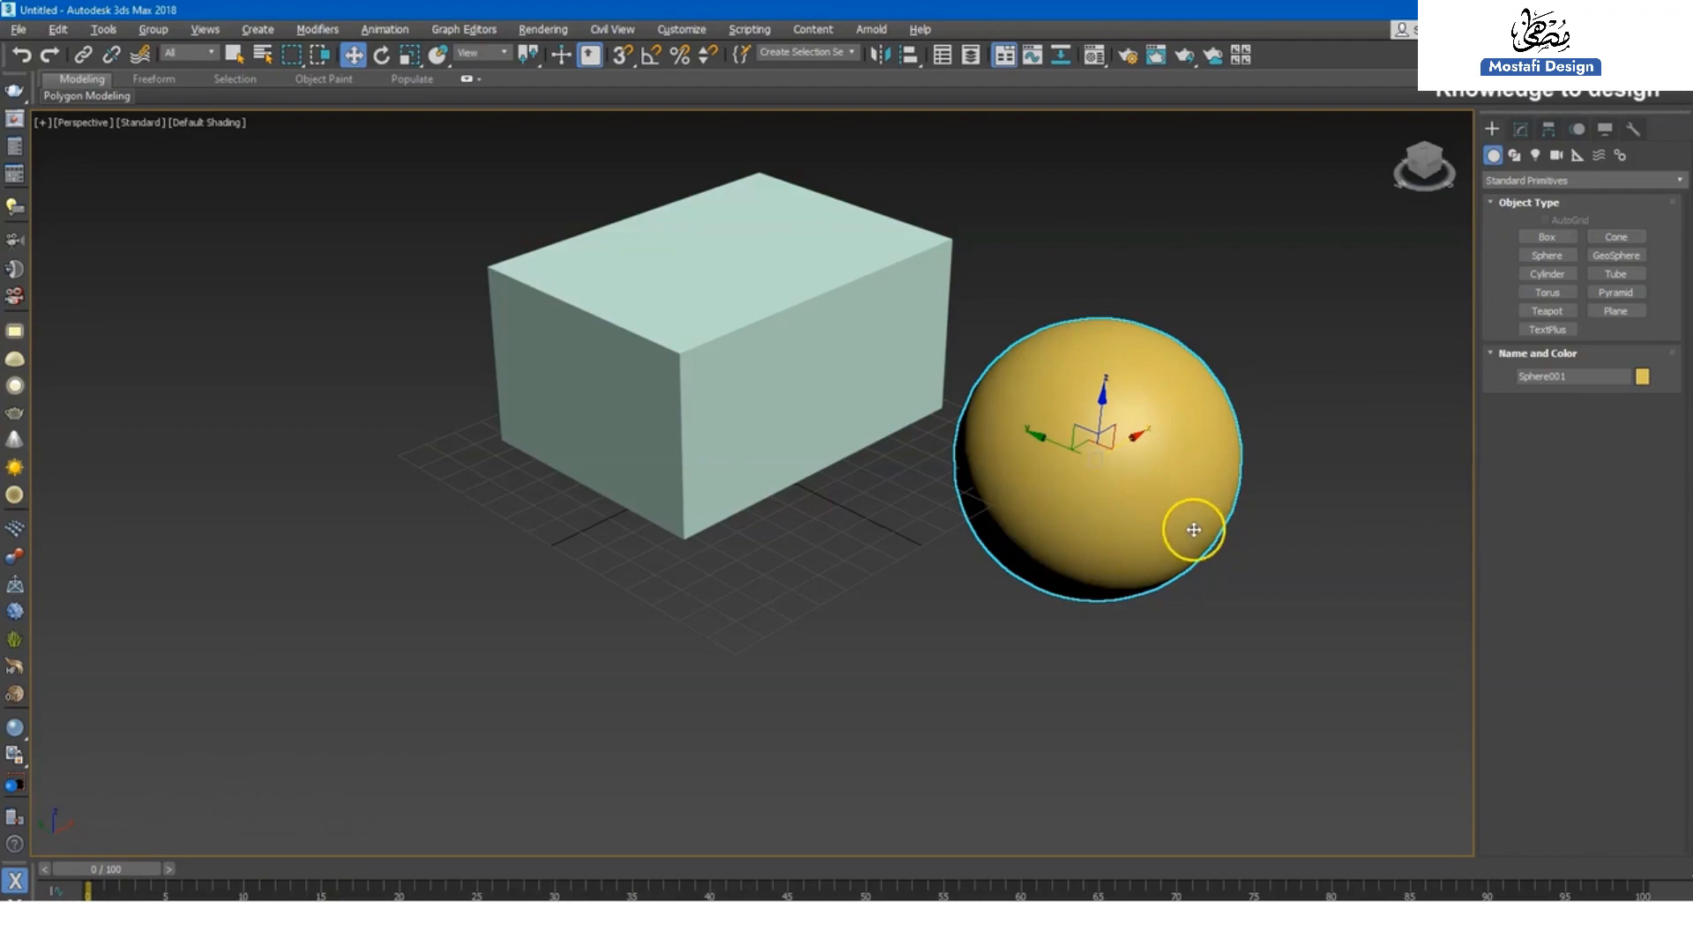
# - Move the sphere slightly, and reposition the box on its own over the grid
pyautogui.click(739, 361)
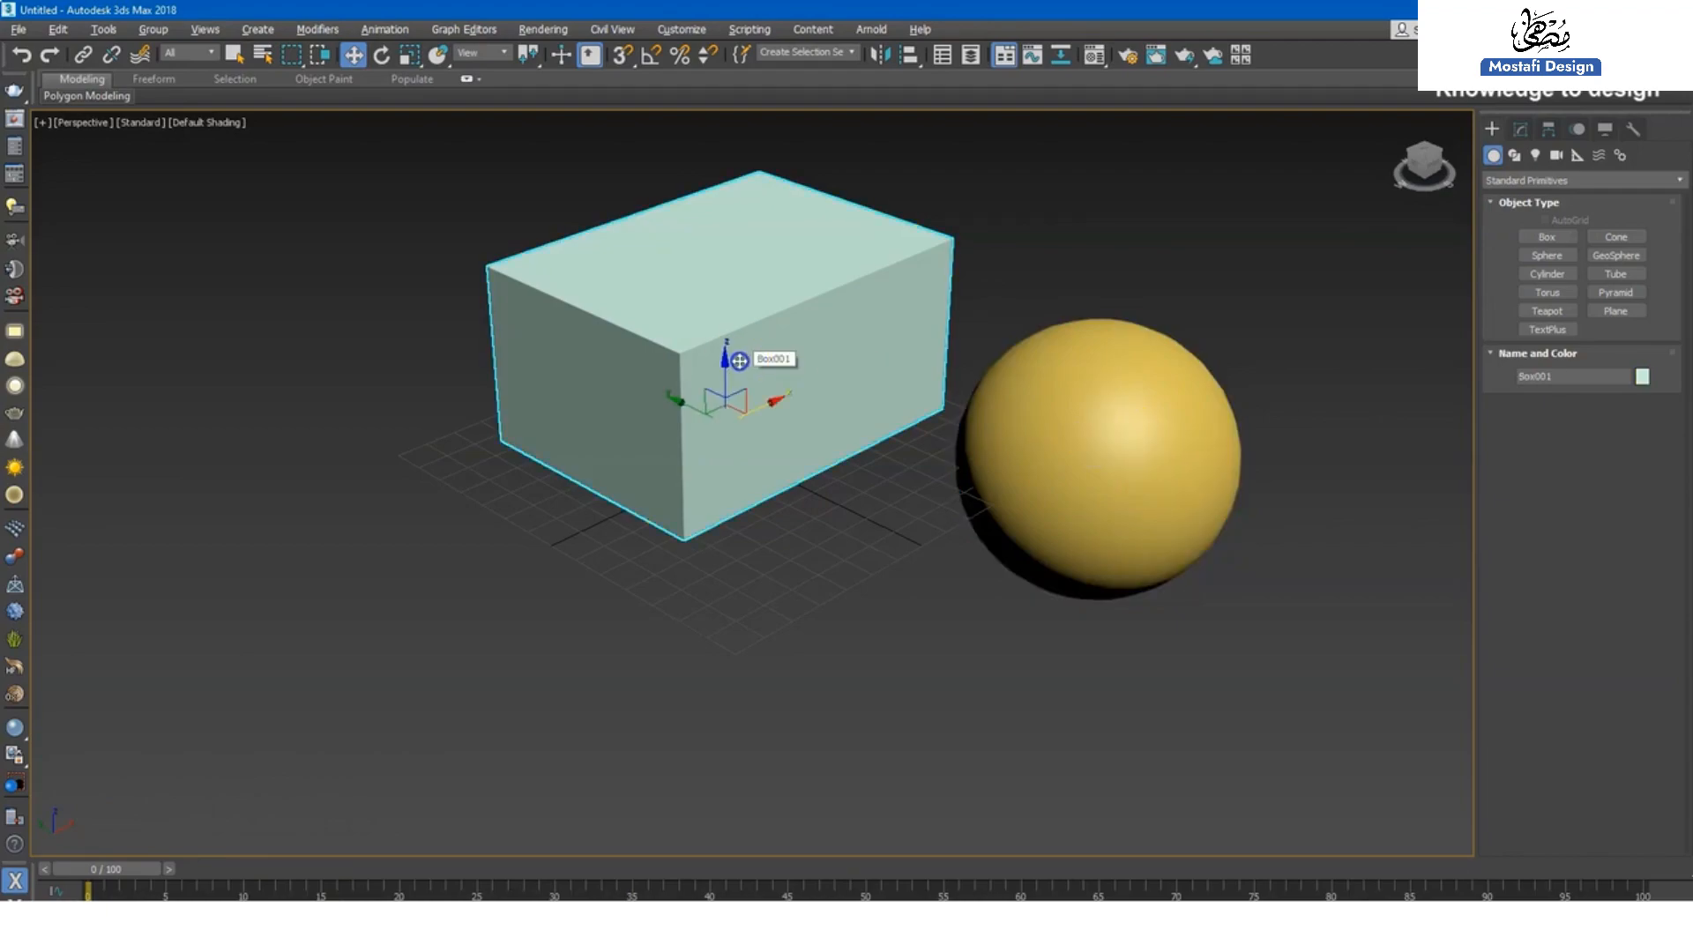
pyautogui.click(1070, 408)
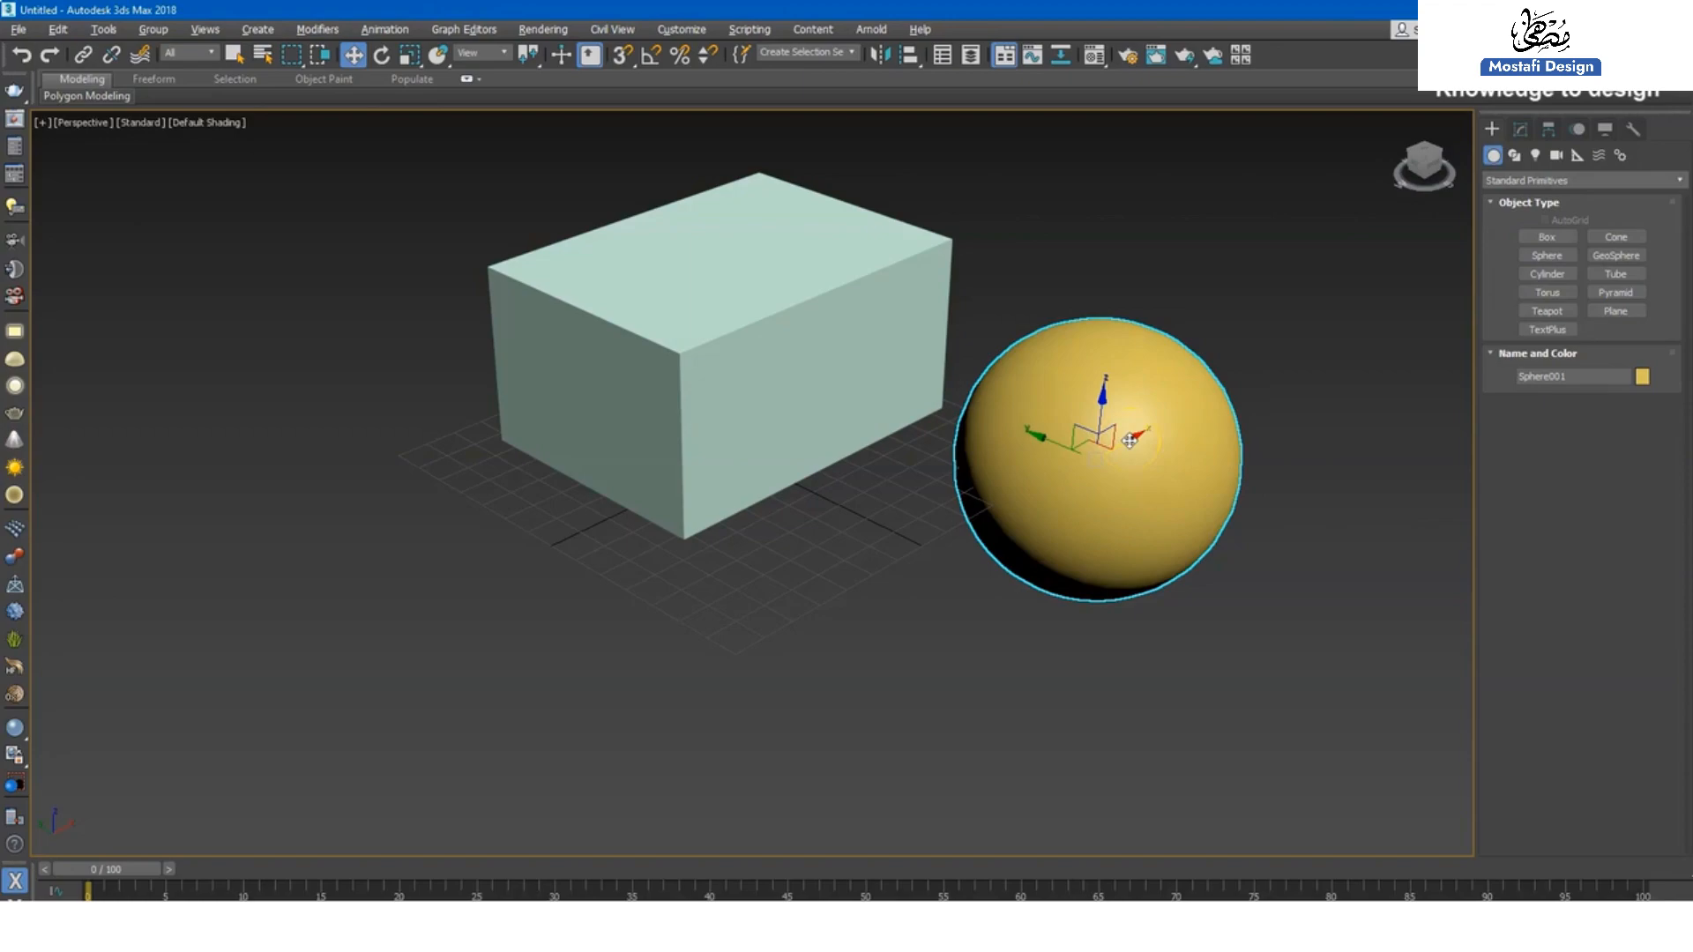
pyautogui.moveTo(1130, 441); pyautogui.dragTo(1040, 478)
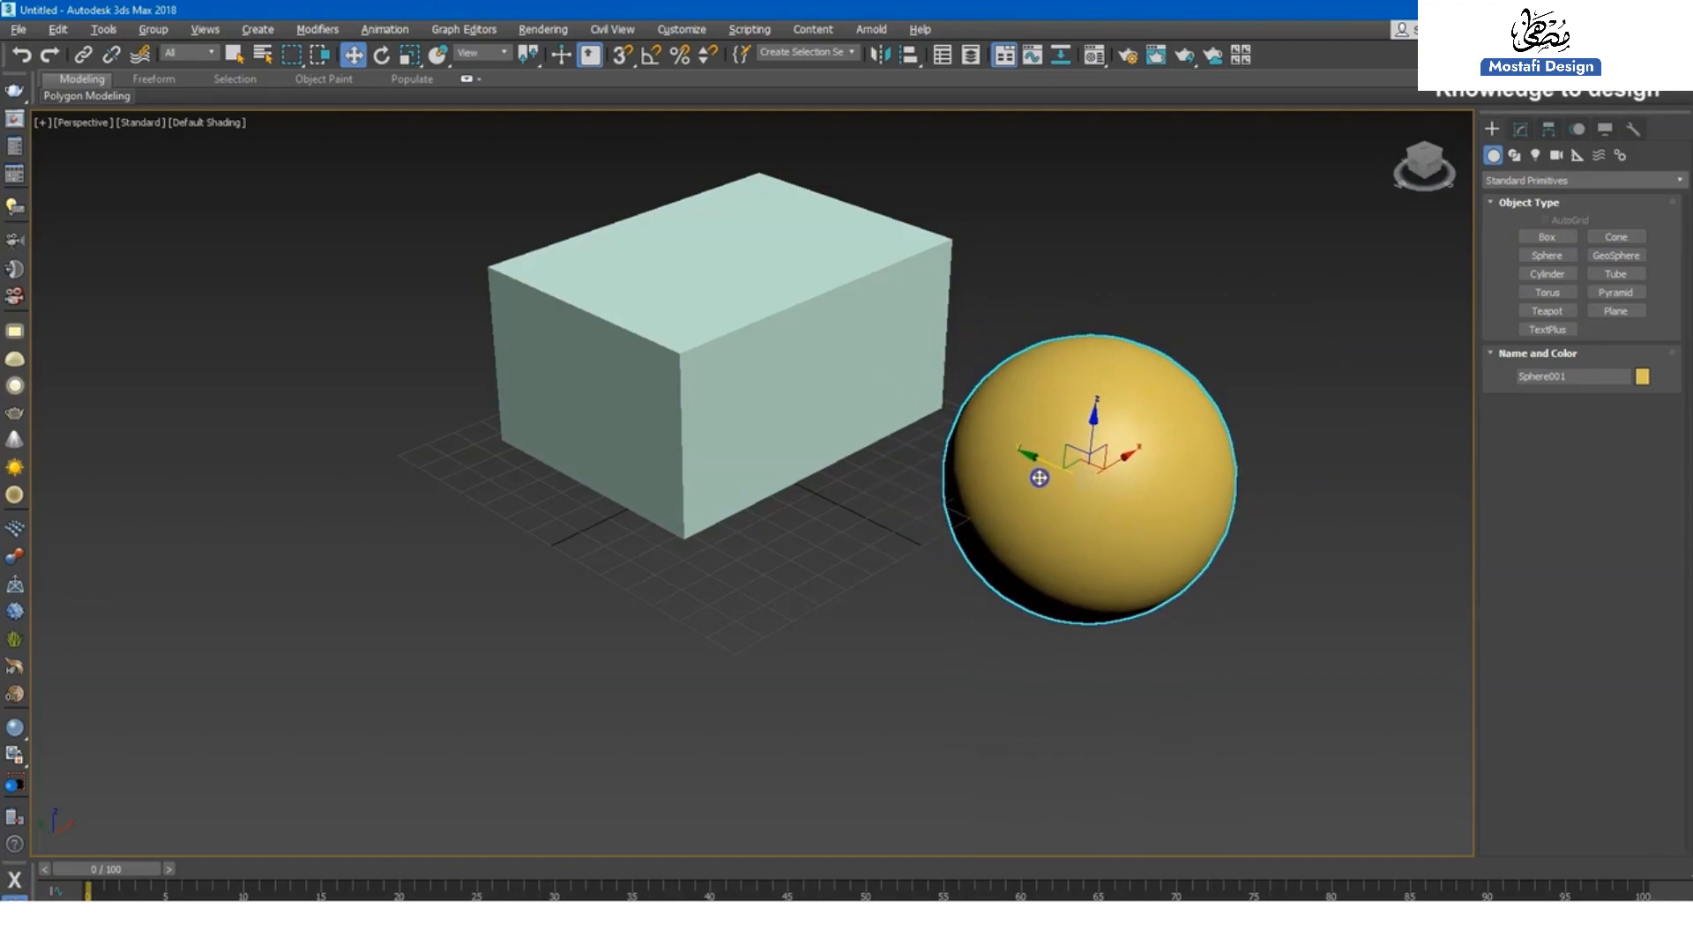
pyautogui.click(711, 318)
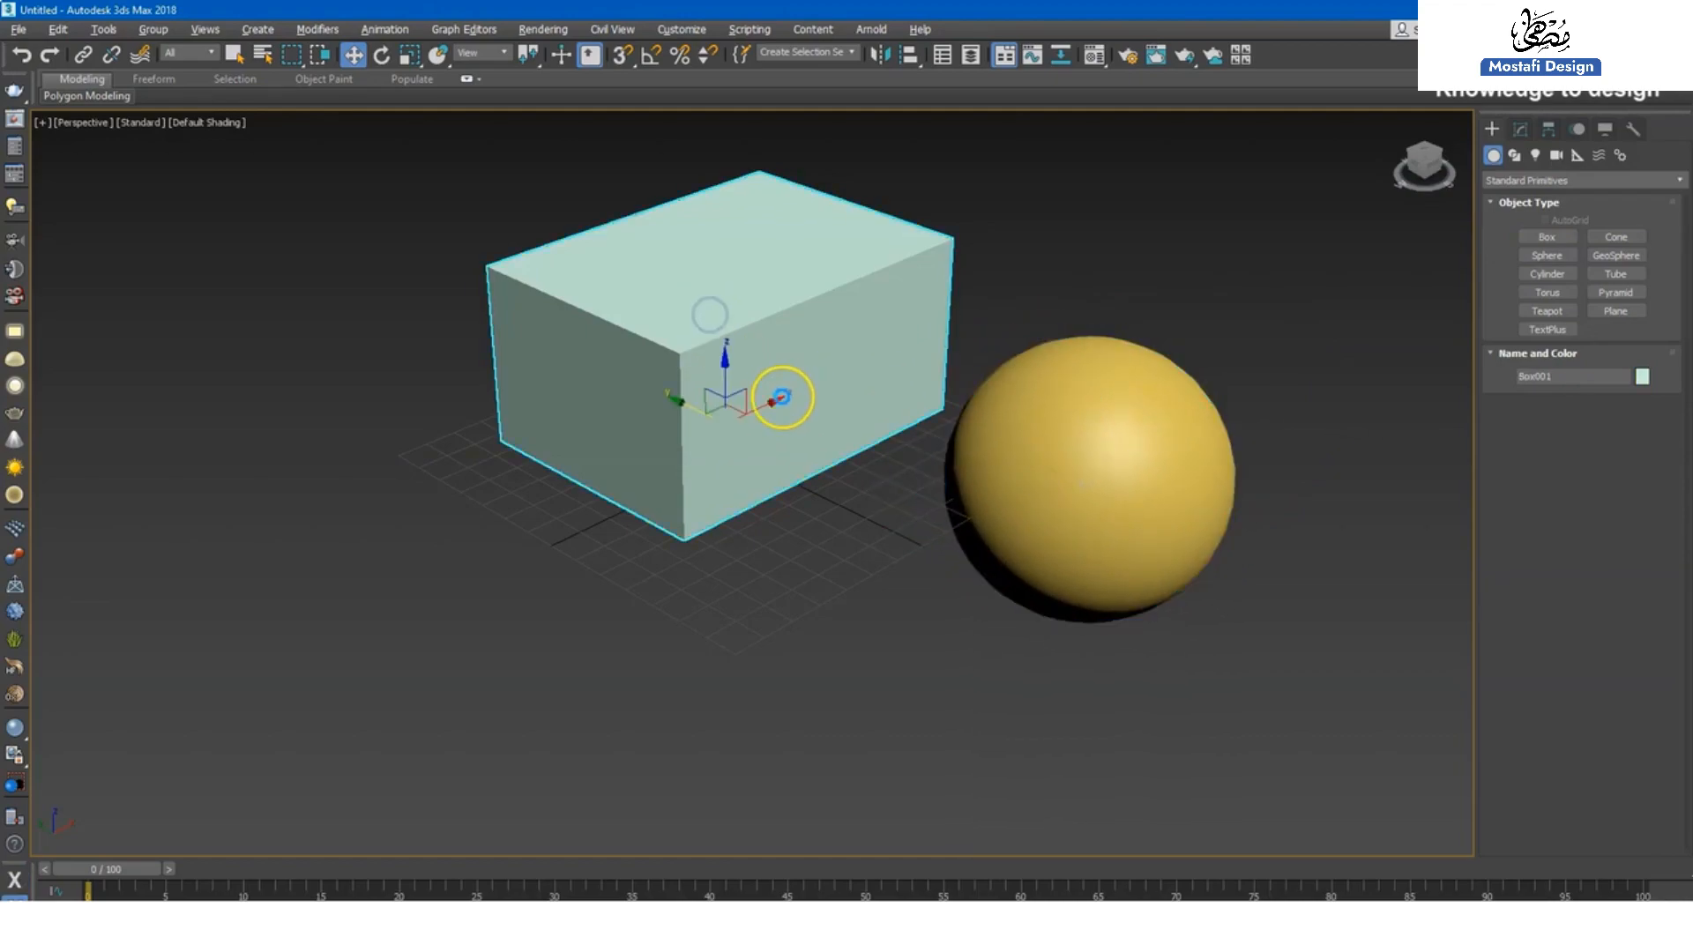
pyautogui.moveTo(772, 402); pyautogui.dragTo(886, 337)
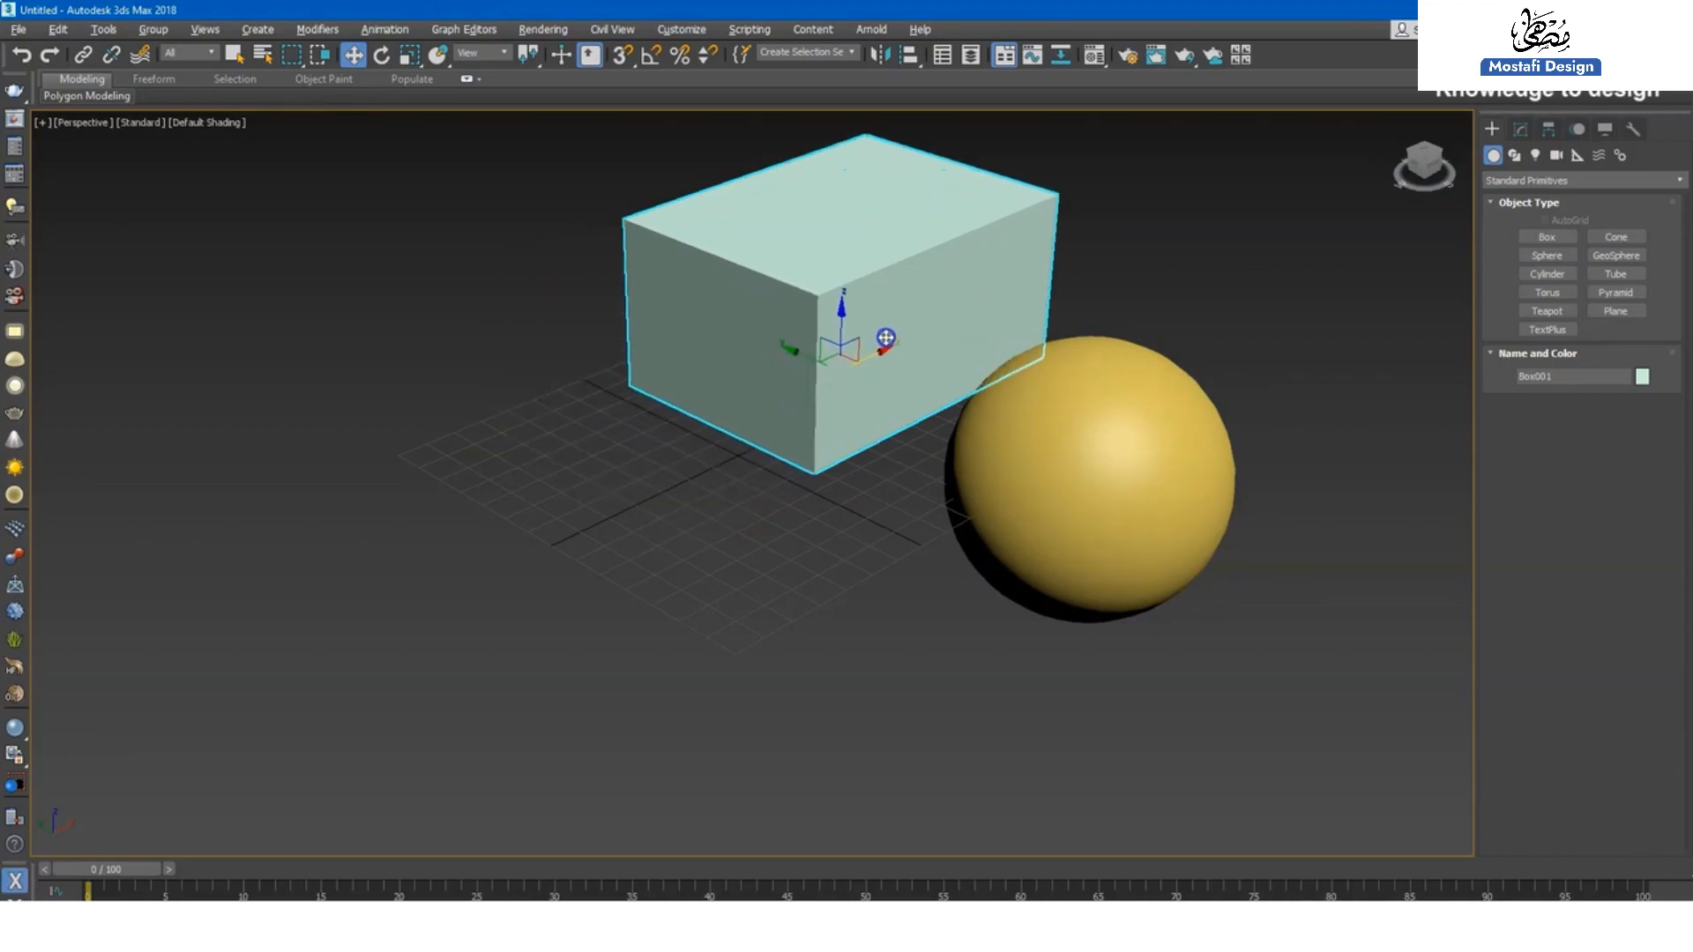
pyautogui.moveTo(887, 349); pyautogui.dragTo(675, 416)
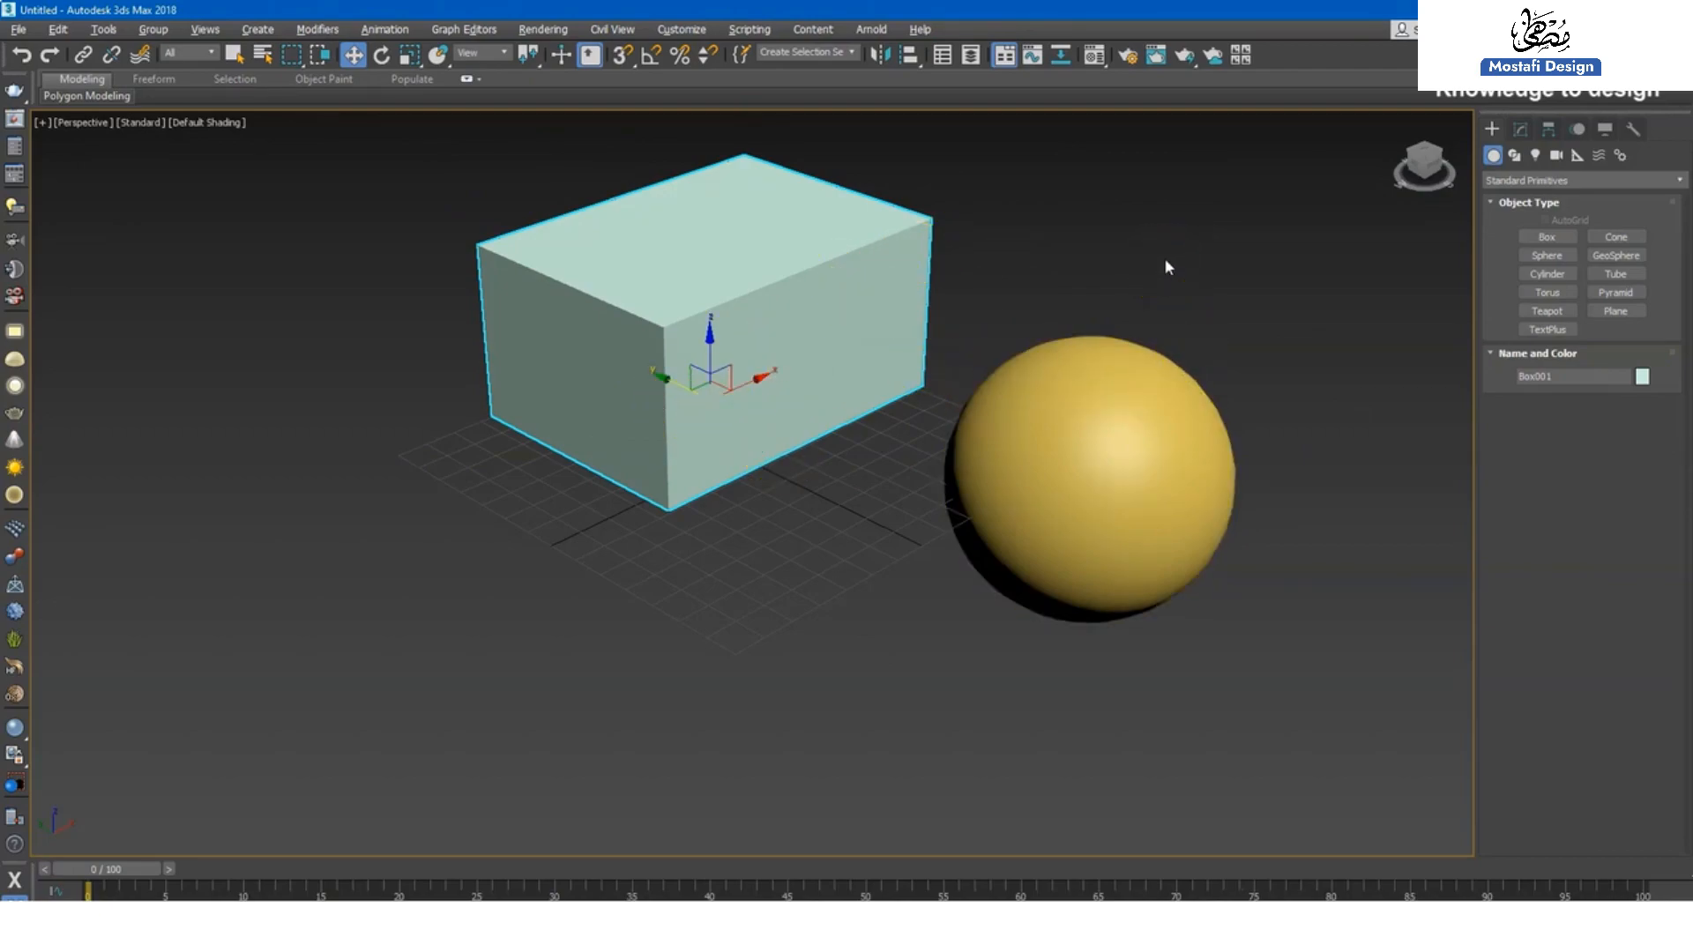
# - Link the sphere to the box so that the box is its parent
pyautogui.click(1089, 409)
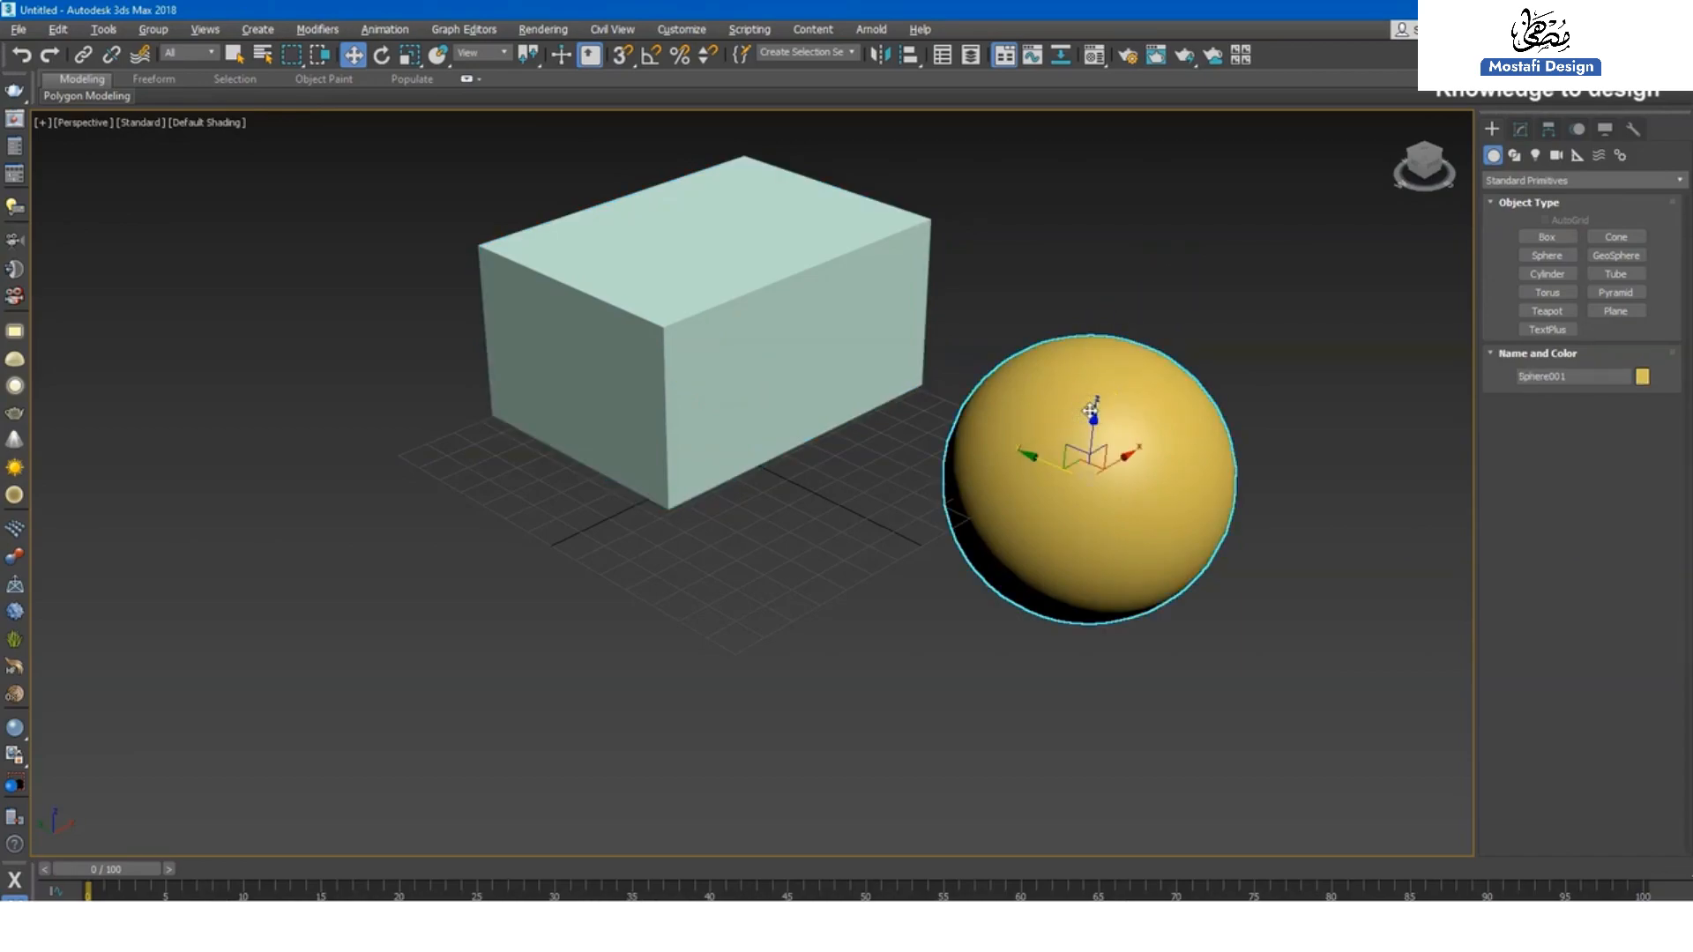
pyautogui.click(83, 56)
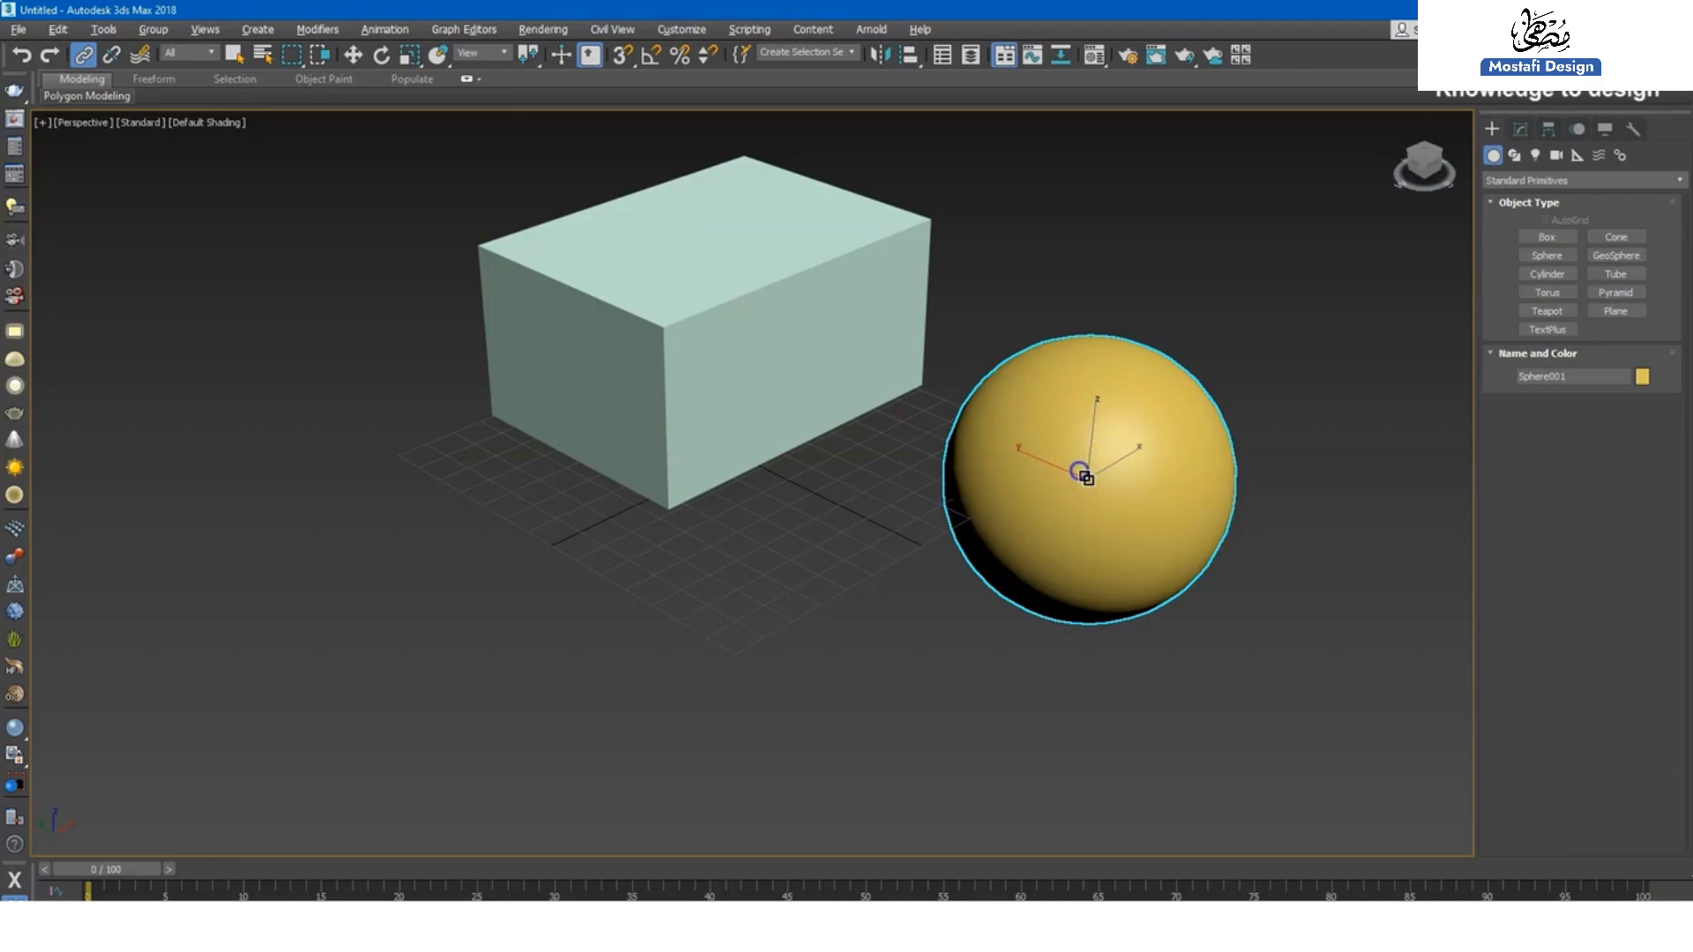
pyautogui.moveTo(1064, 466); pyautogui.dragTo(786, 274)
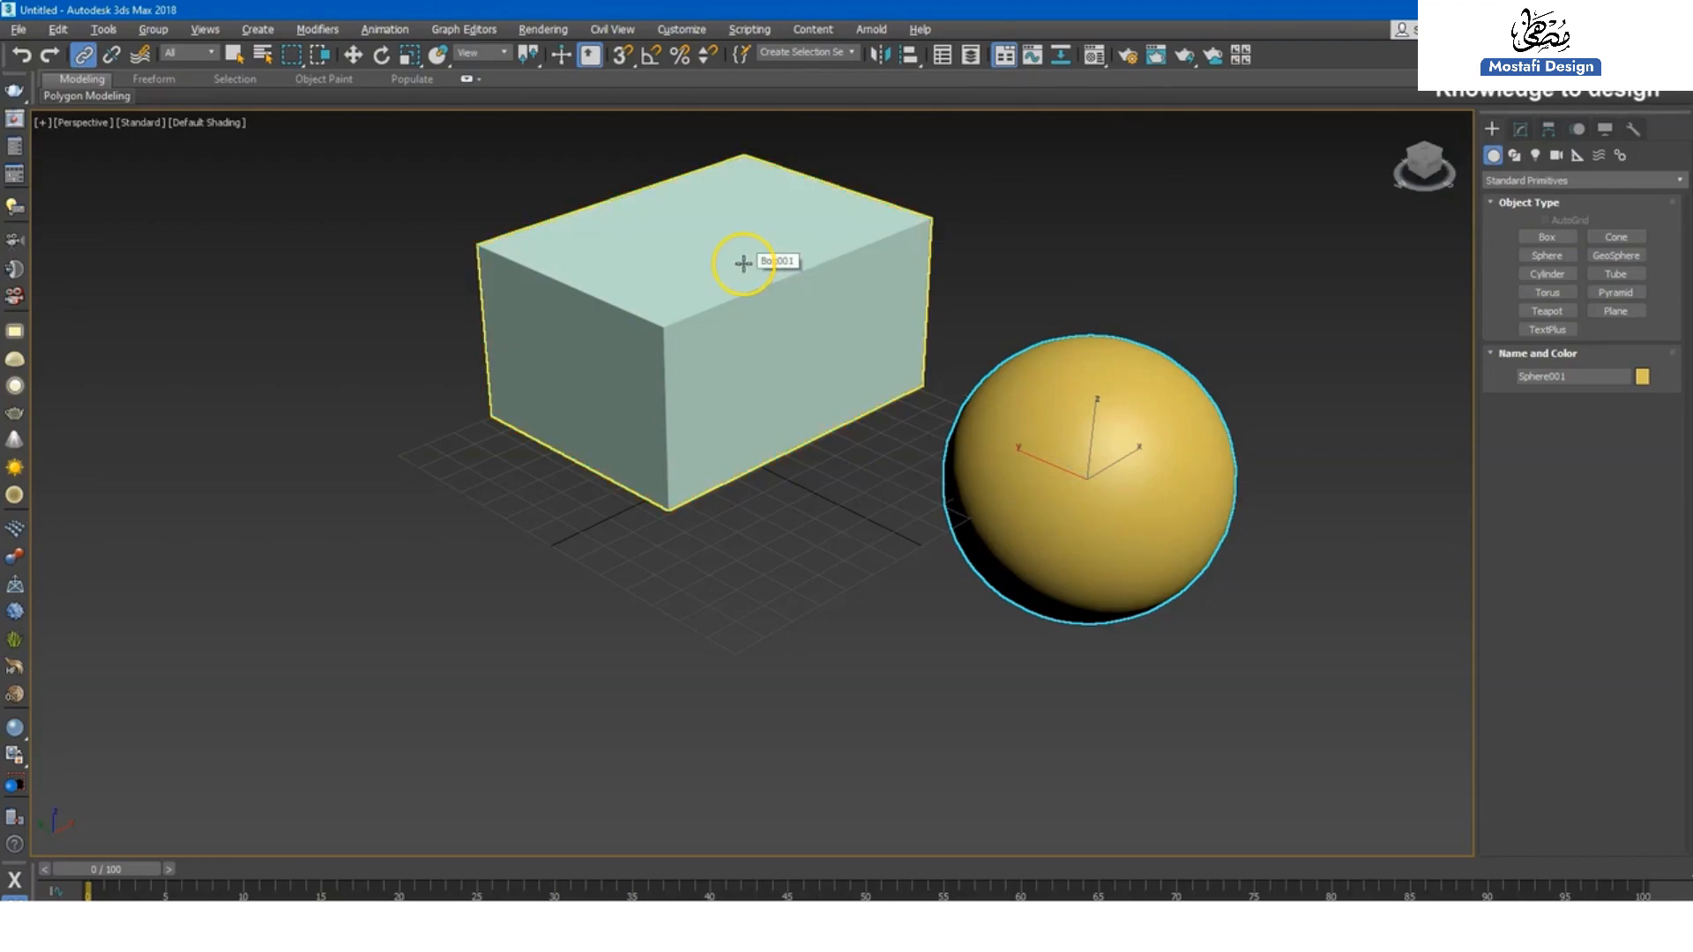
pyautogui.click(743, 263)
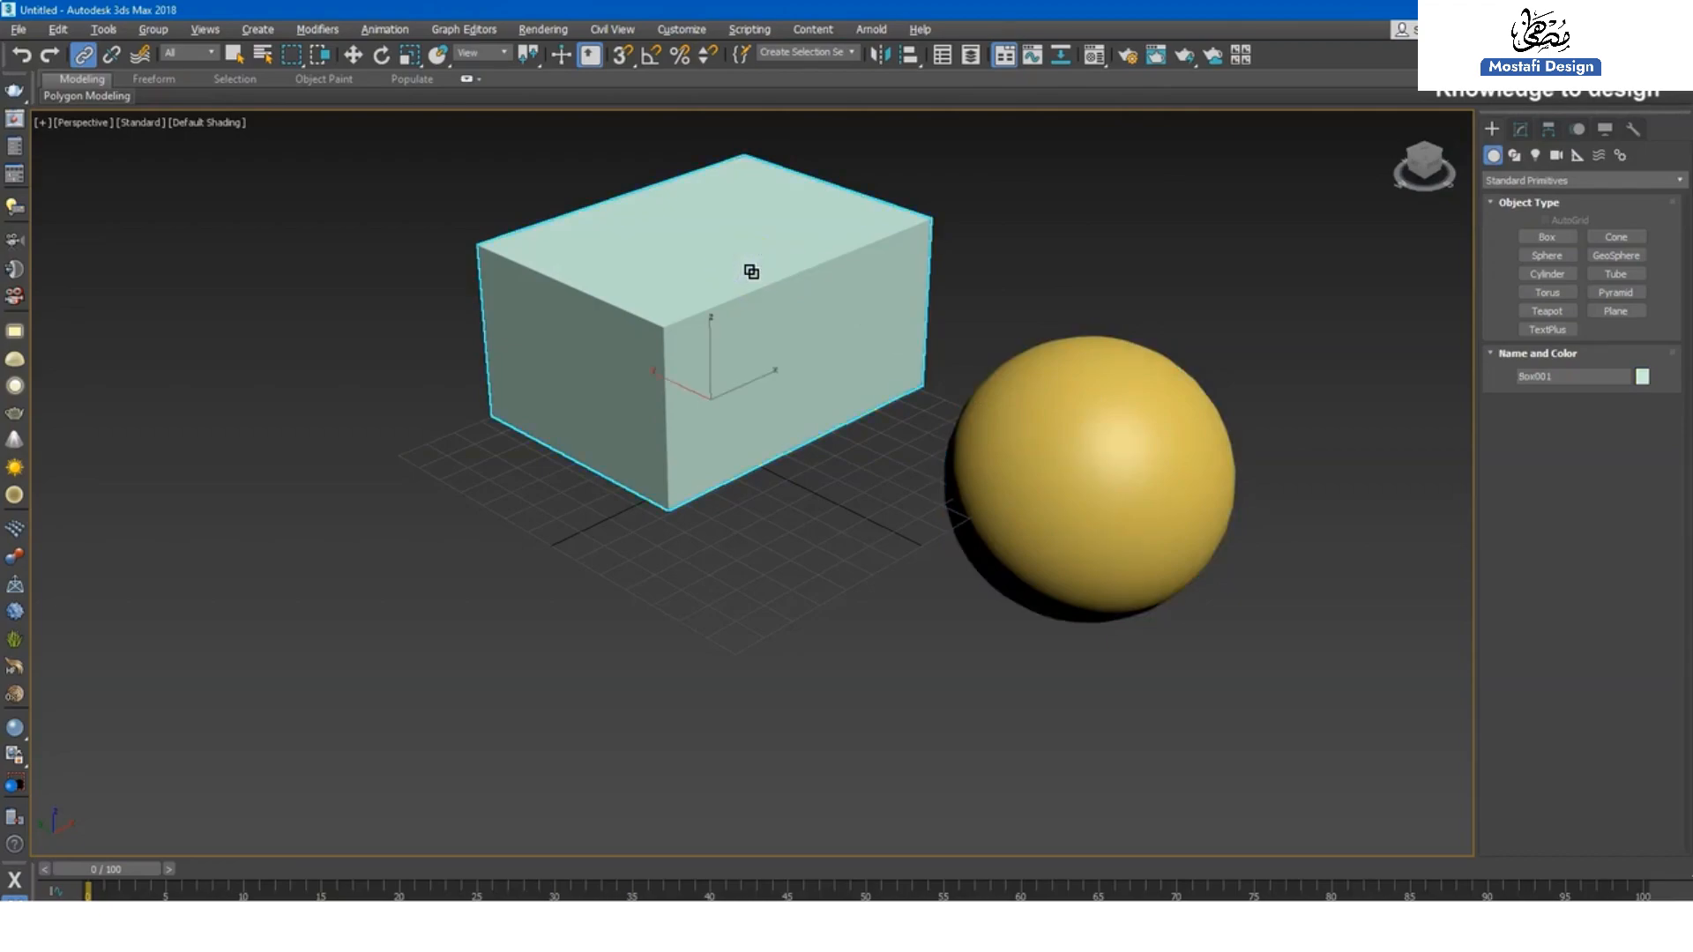
# - Move the parent box along its X axis to test the link, and undo the move
pyautogui.press('w')
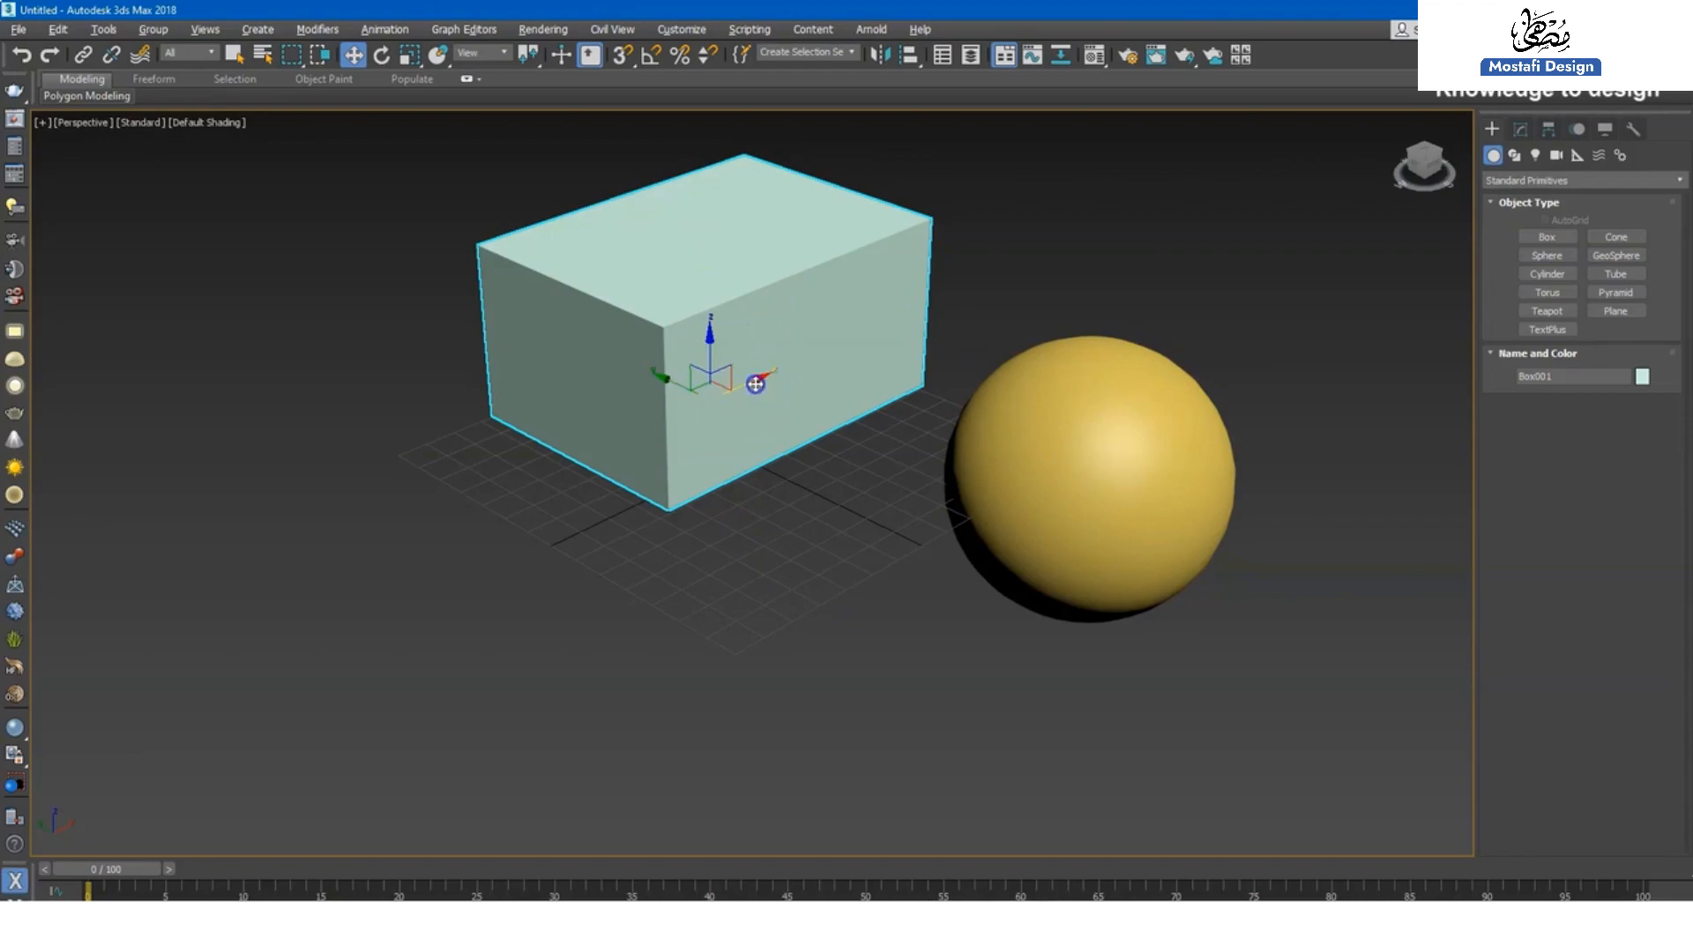
pyautogui.moveTo(756, 385); pyautogui.dragTo(900, 297)
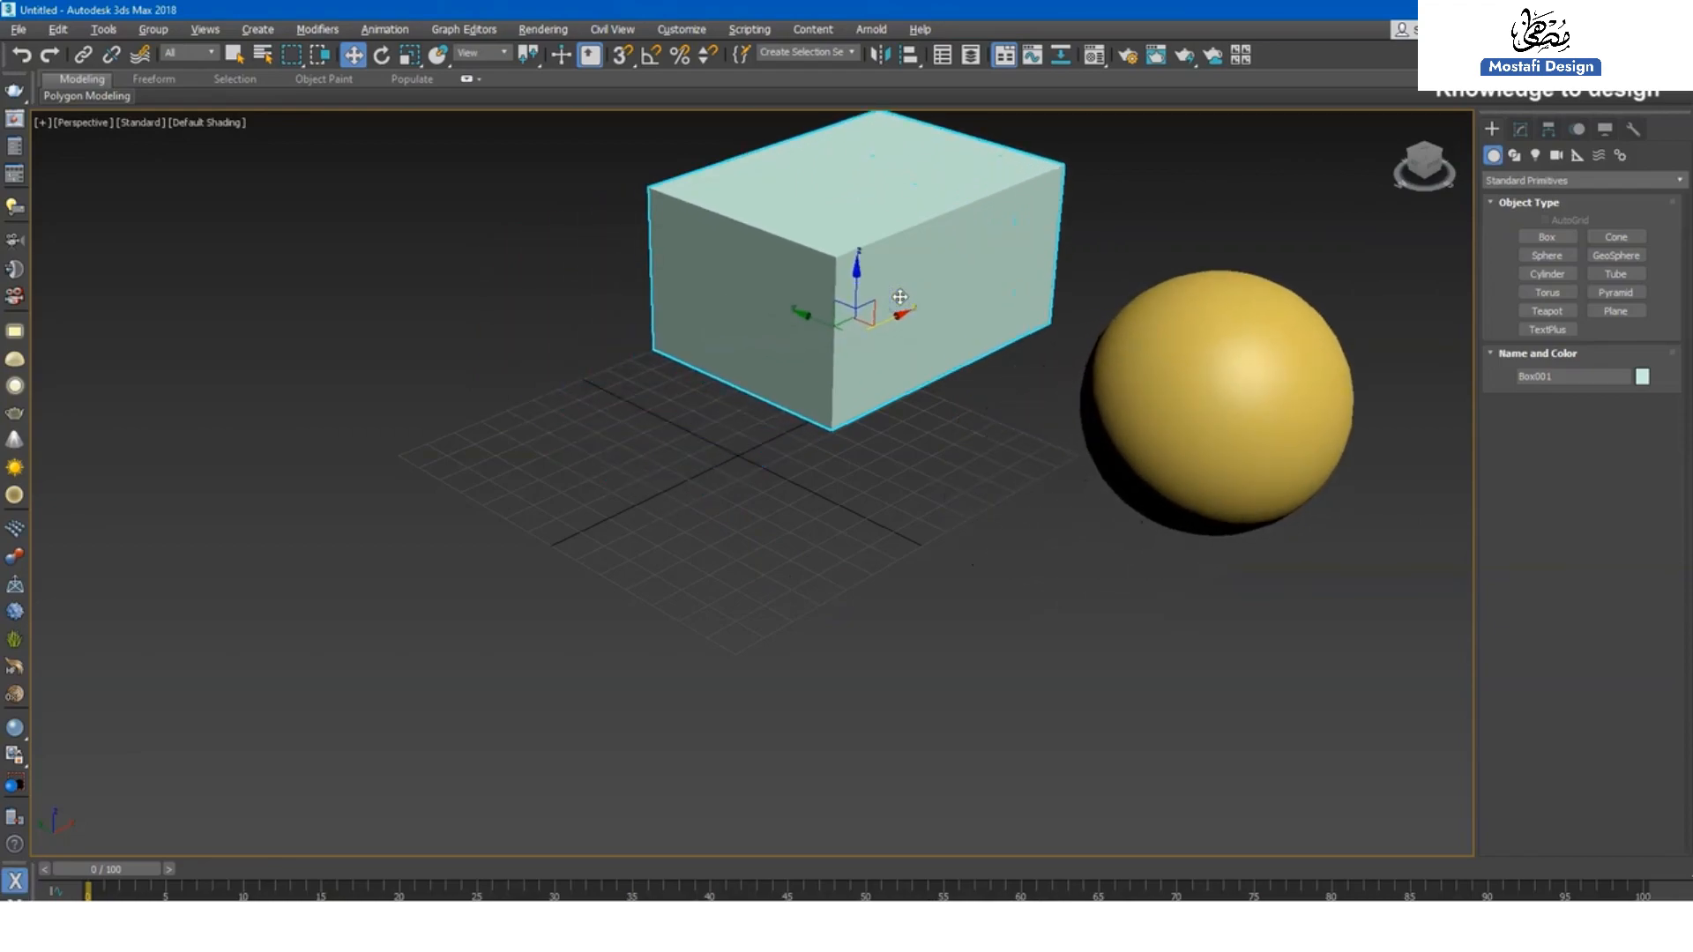
pyautogui.hotkey('ctrl', 'z')
pyautogui.click(888, 317)
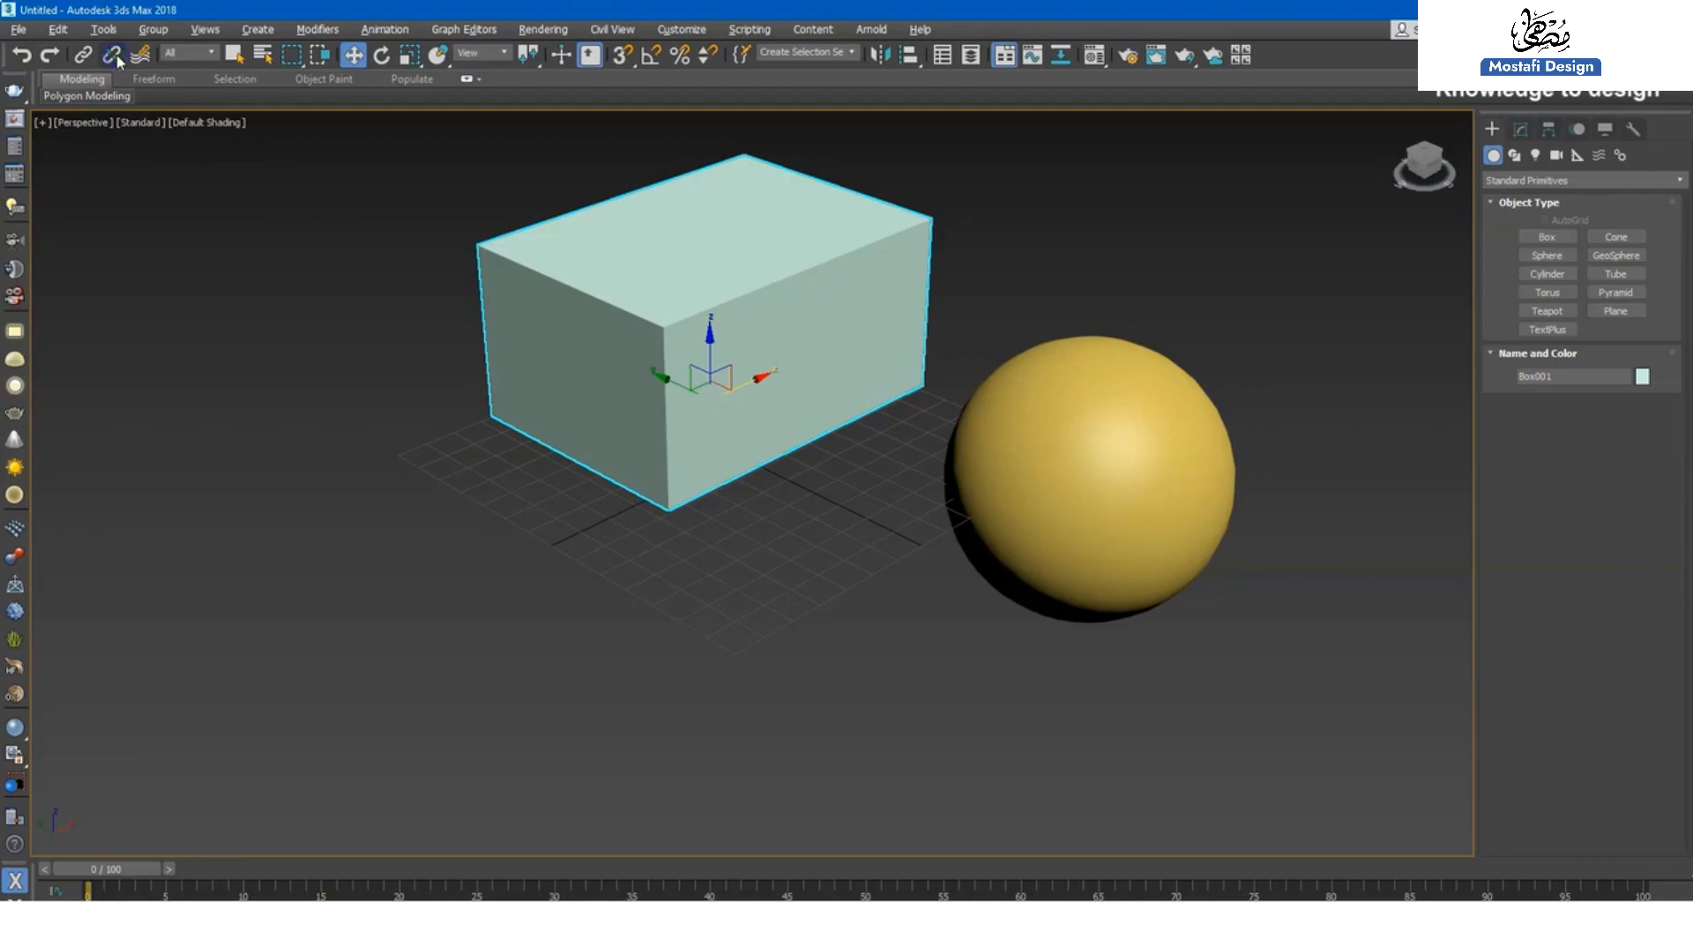
# - Unlink the sphere from the box, and move the box and the sphere separately
pyautogui.click(1153, 428)
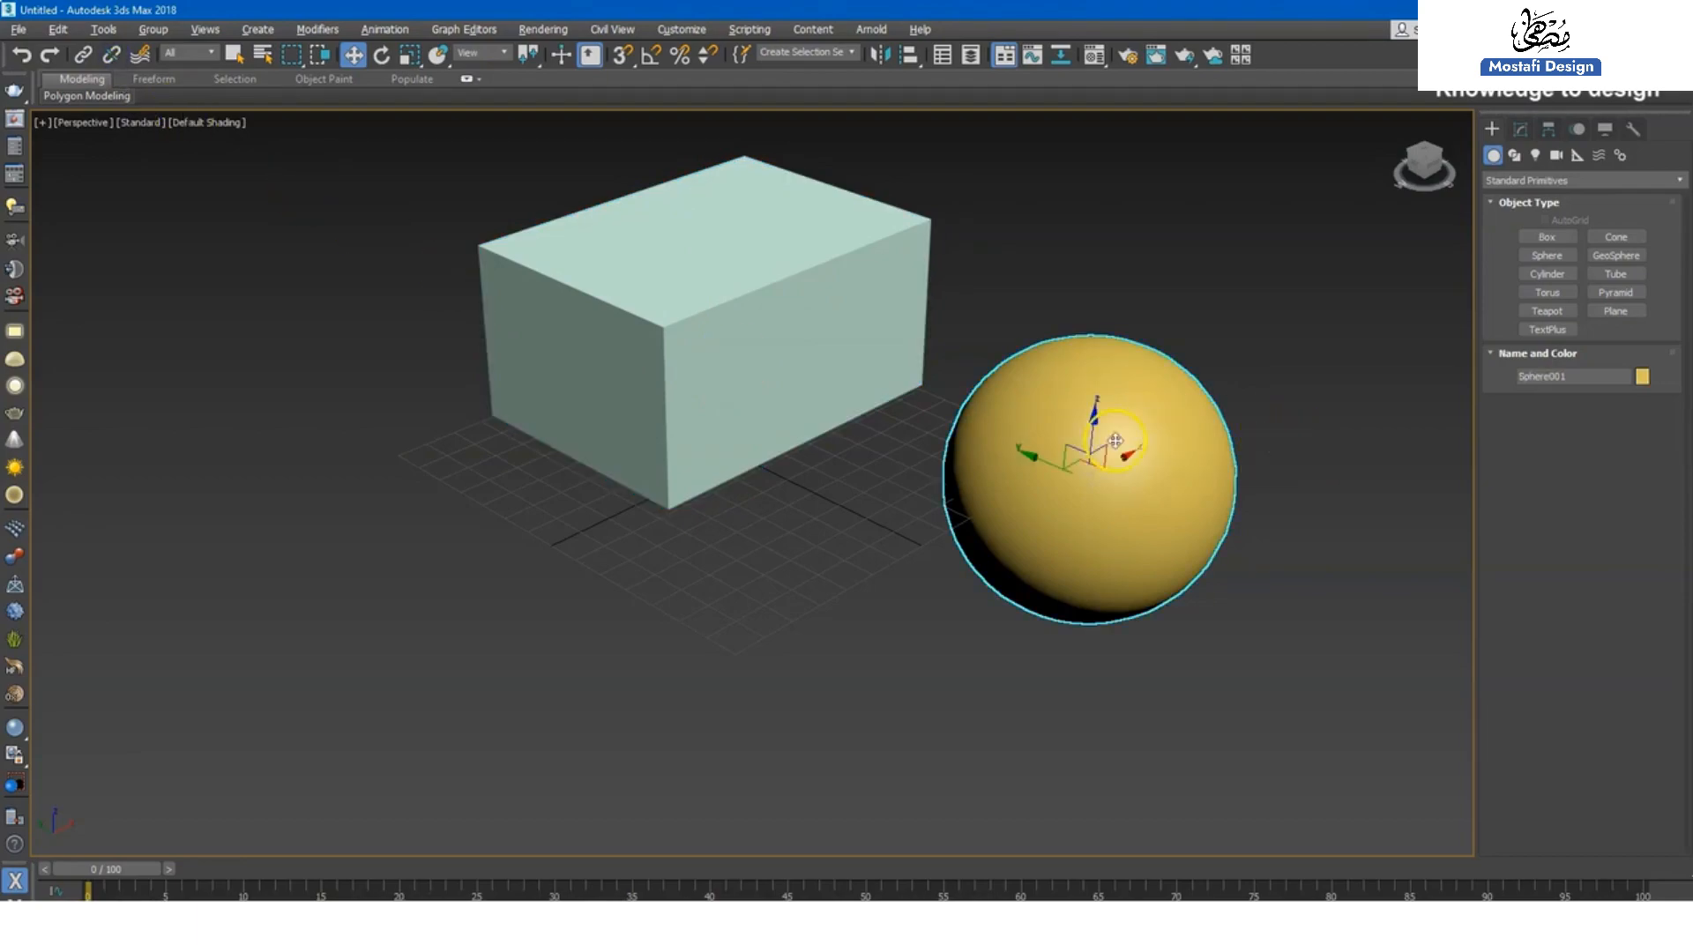
pyautogui.click(112, 56)
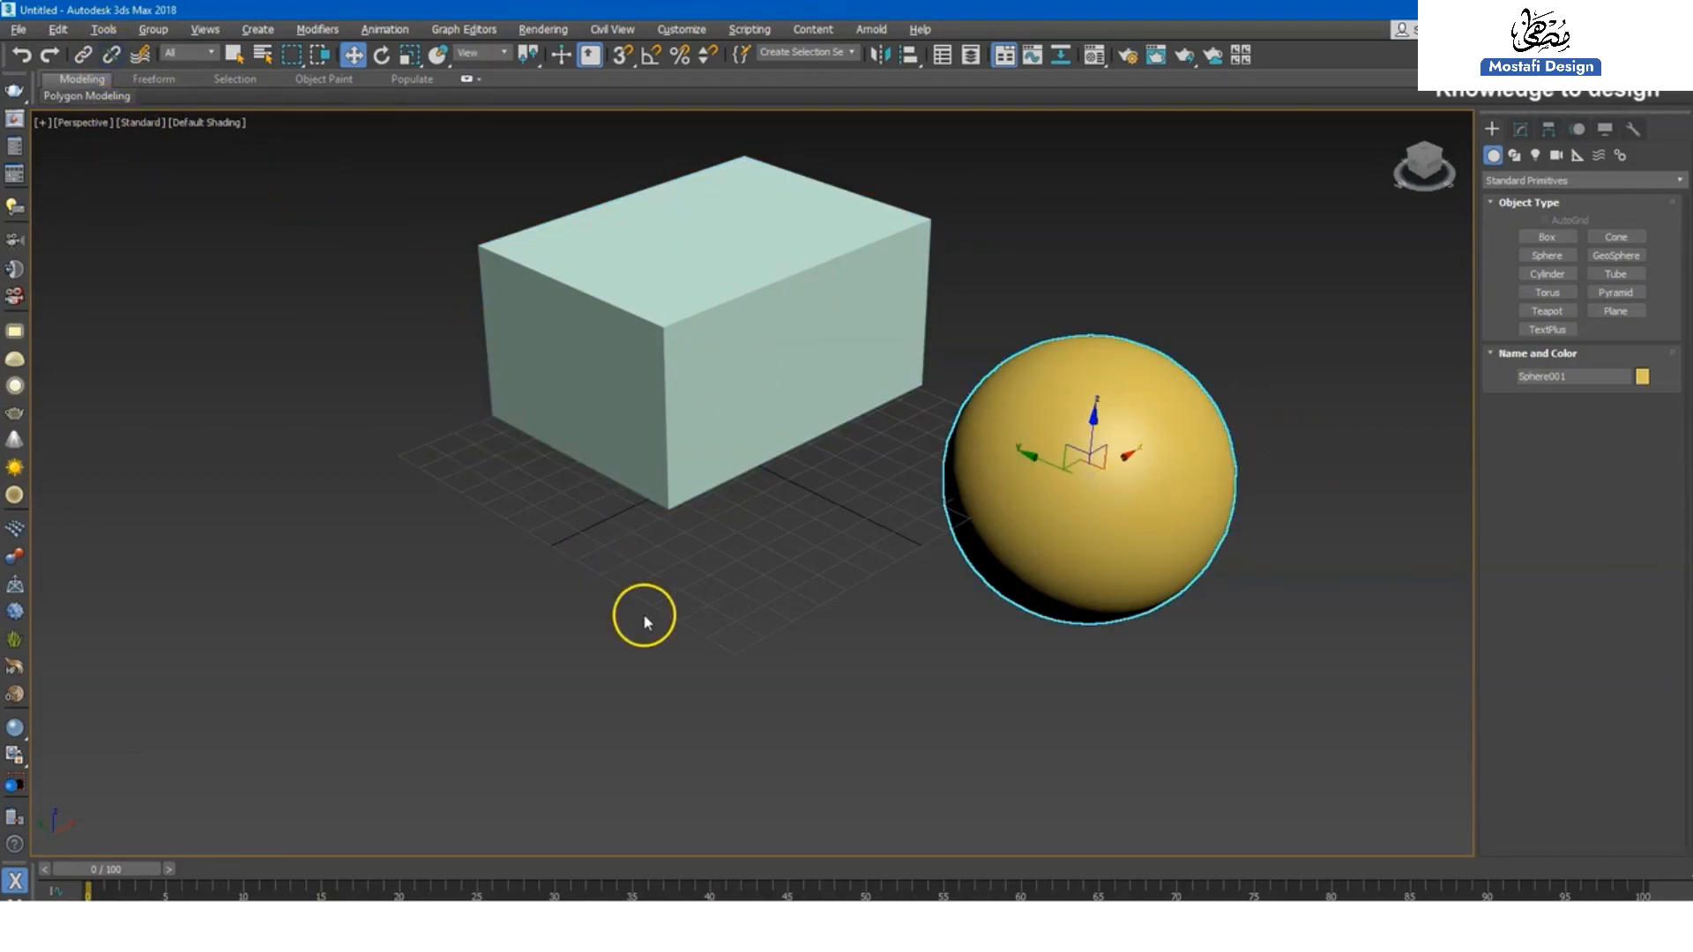
pyautogui.click(691, 313)
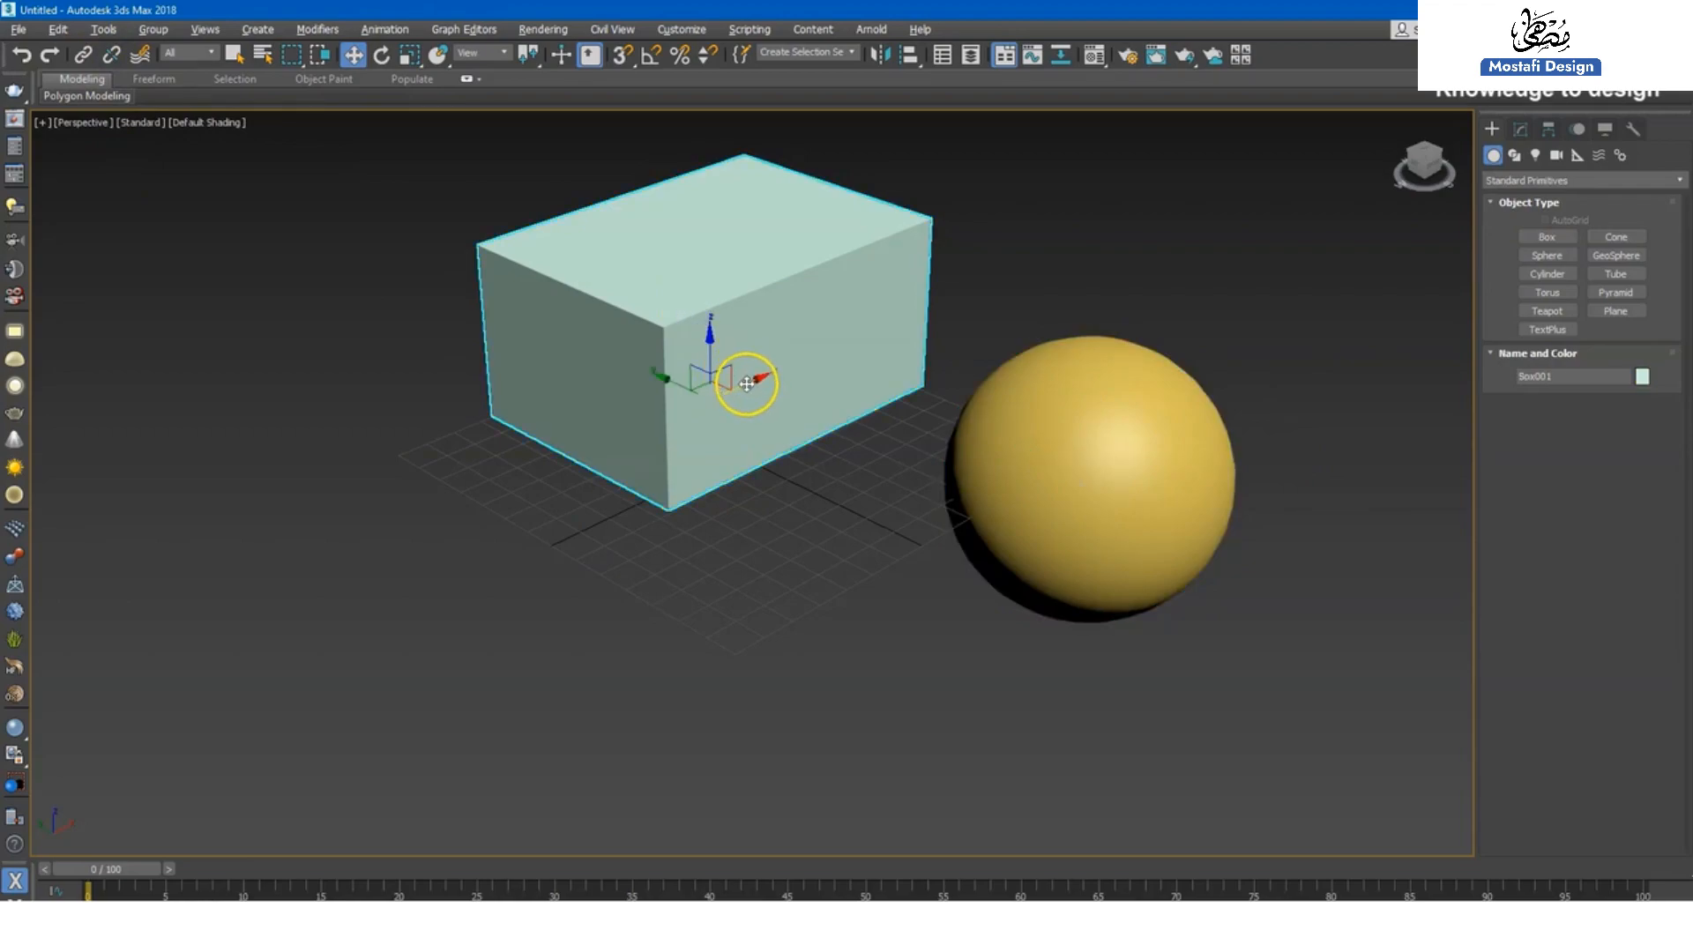
pyautogui.moveTo(750, 383); pyautogui.dragTo(721, 424)
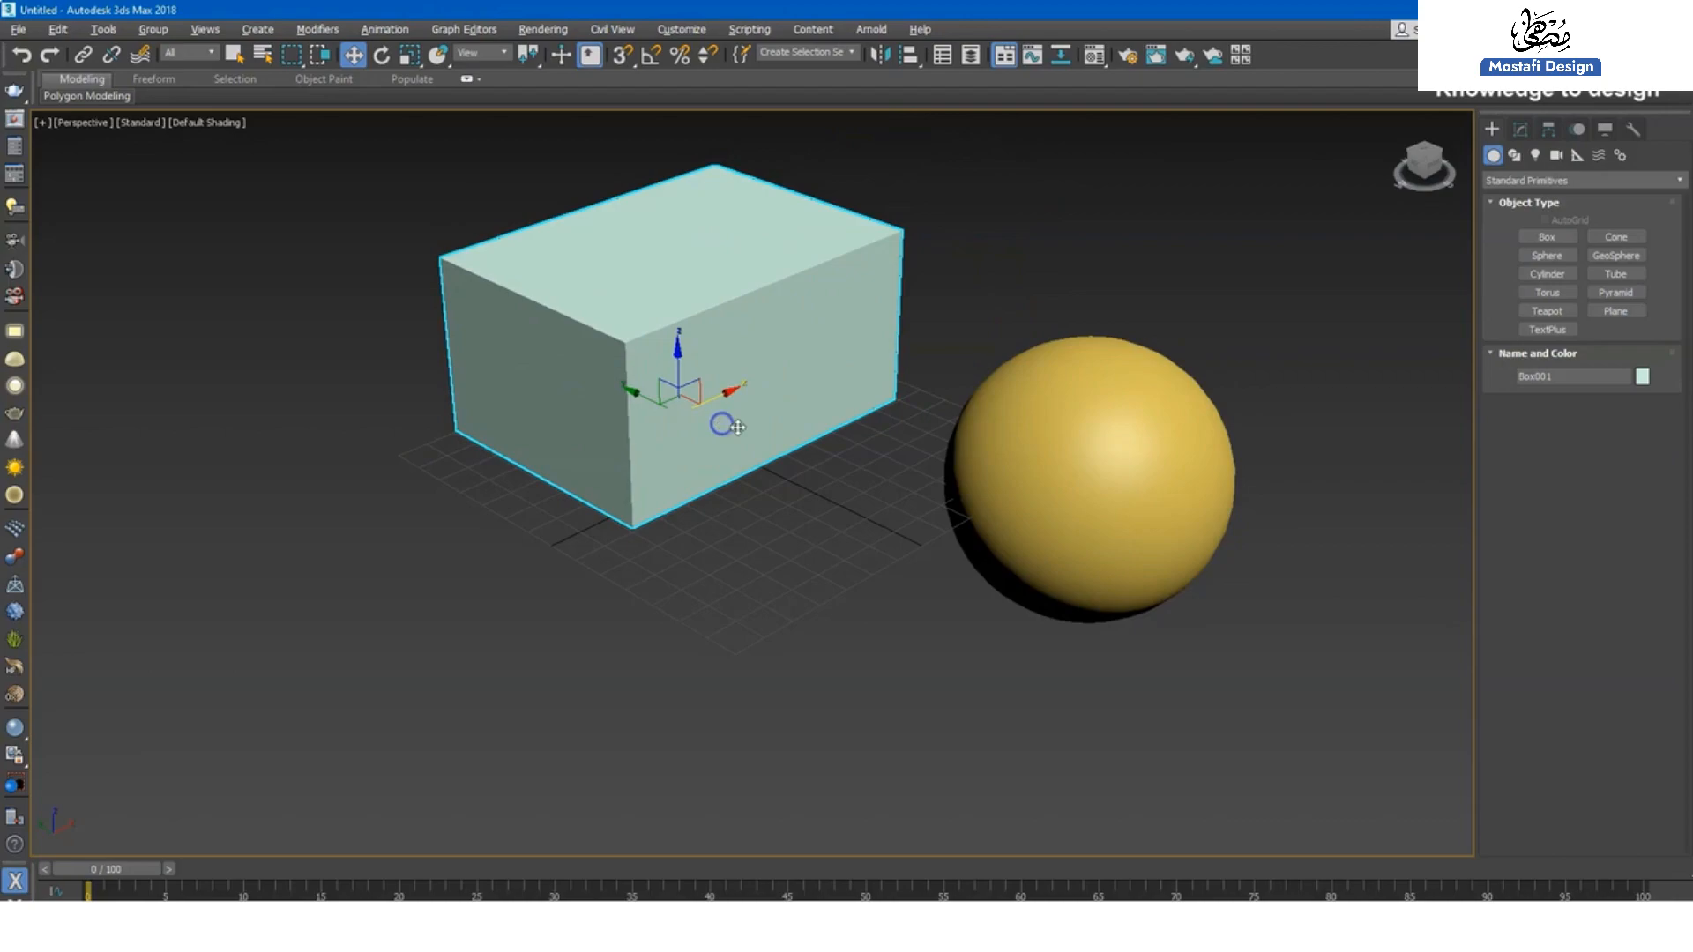
pyautogui.click(1140, 465)
pyautogui.moveTo(1109, 467); pyautogui.dragTo(1009, 456)
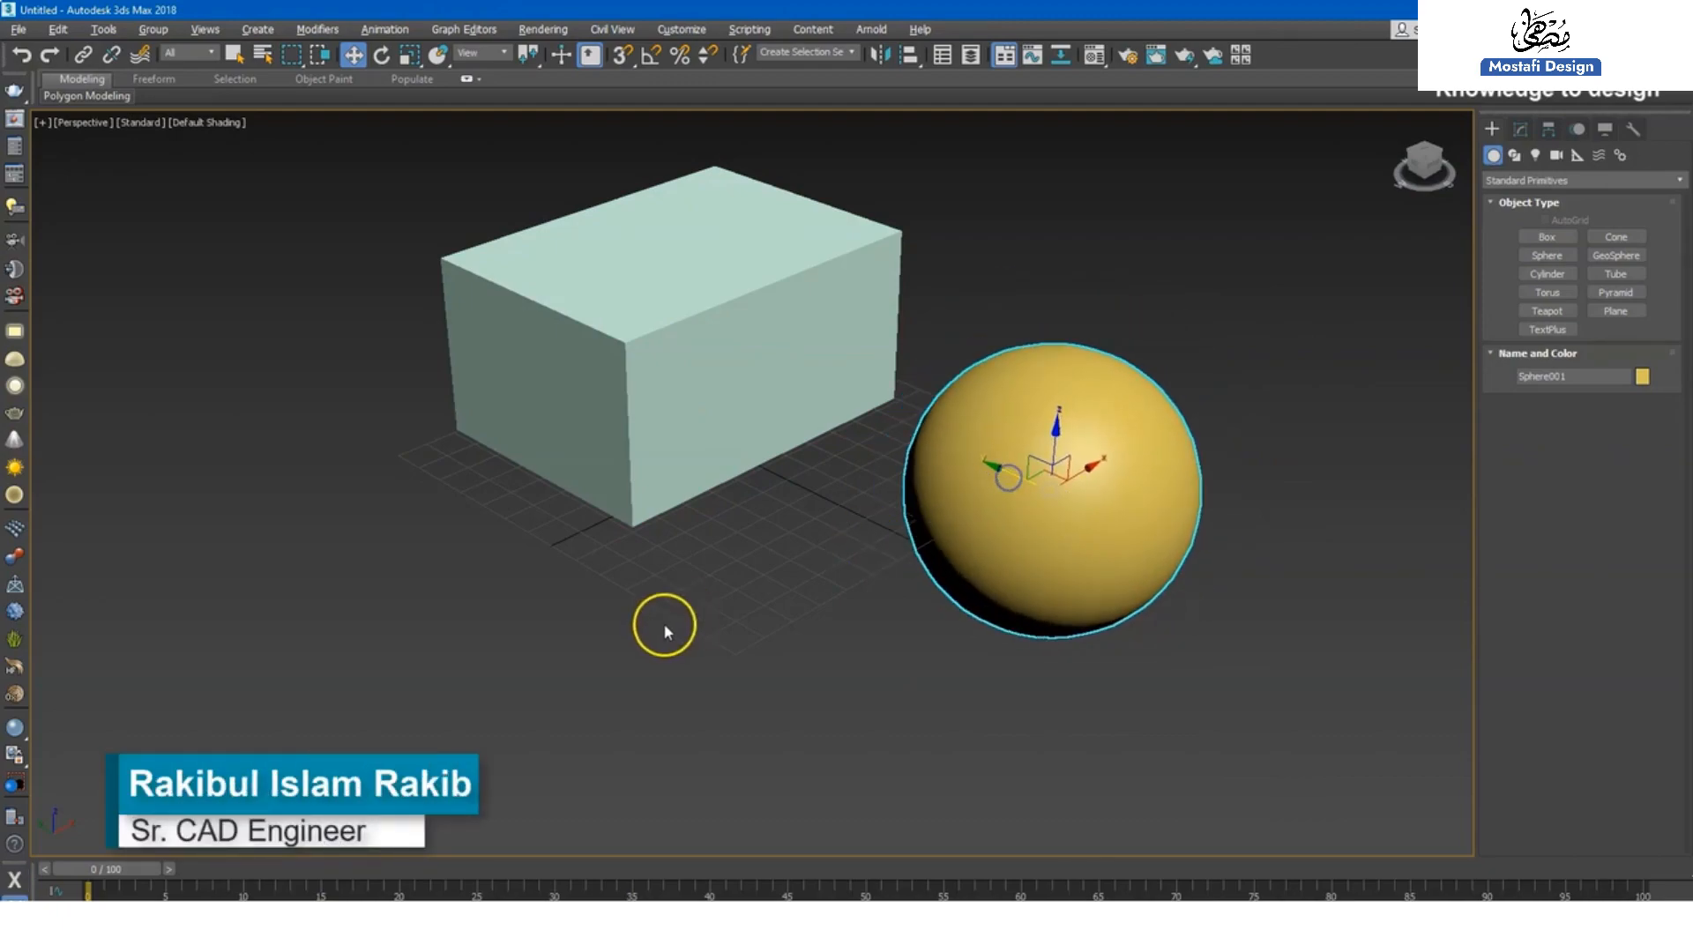